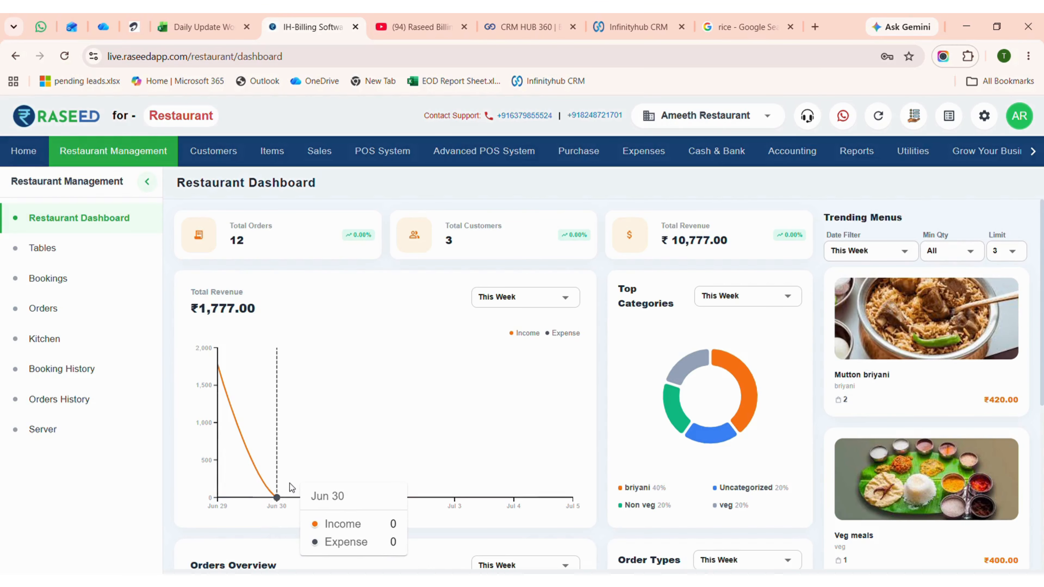
Review the restaurant dashboard down to the recent orders and open the Tables page.
{"action": "scroll", "coordinate": [263, 431], "scroll_direction": "down", "scroll_amount": 5}
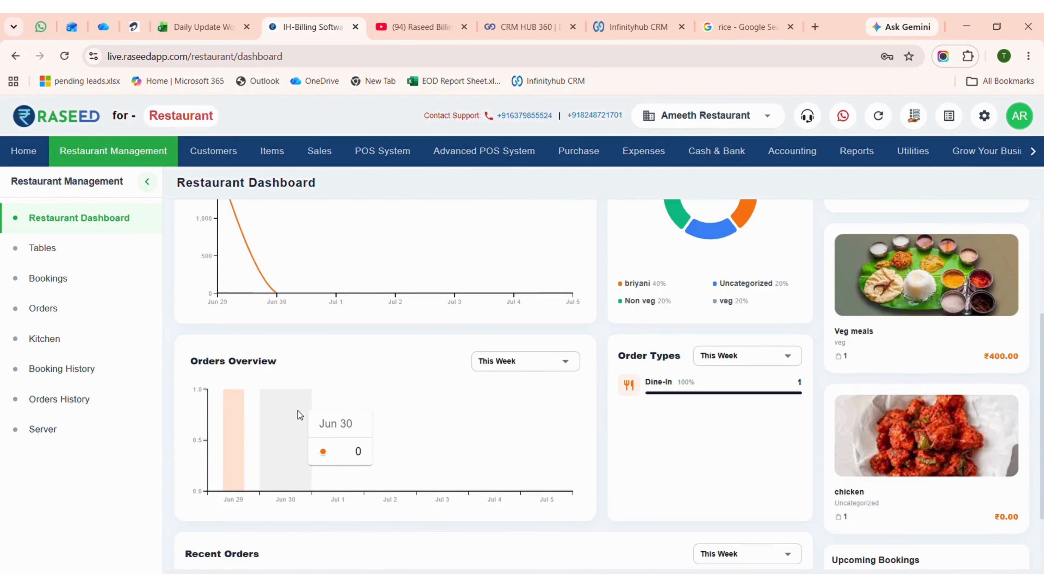
{"action": "scroll", "coordinate": [297, 410], "scroll_direction": "down", "scroll_amount": 1}
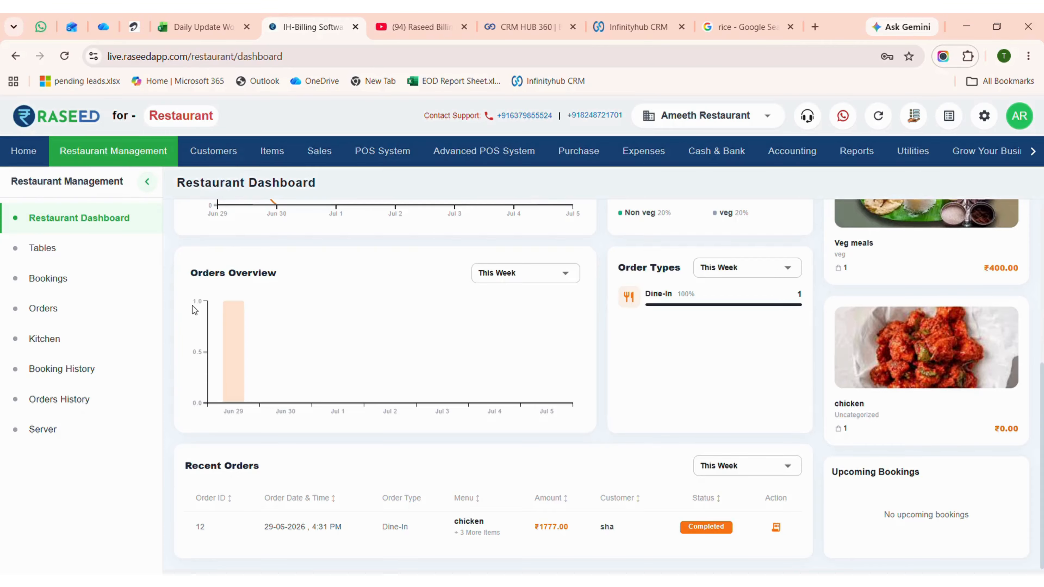
{"action": "left_click", "coordinate": [37, 251]}
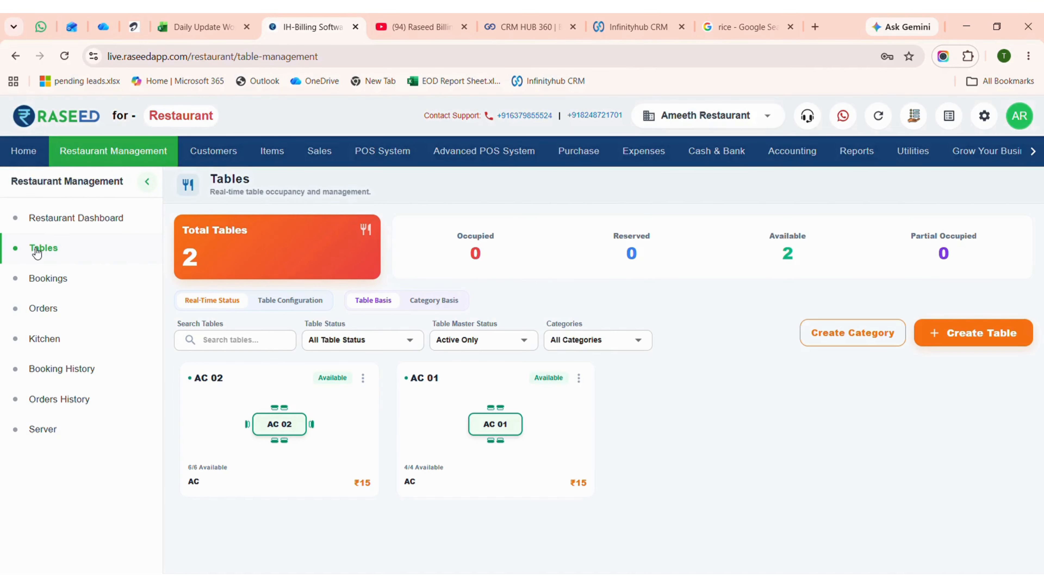
Look over the blank Add Category and Add Table forms, including the table's category and status choices, and close both without saving.
{"action": "left_click", "coordinate": [878, 332]}
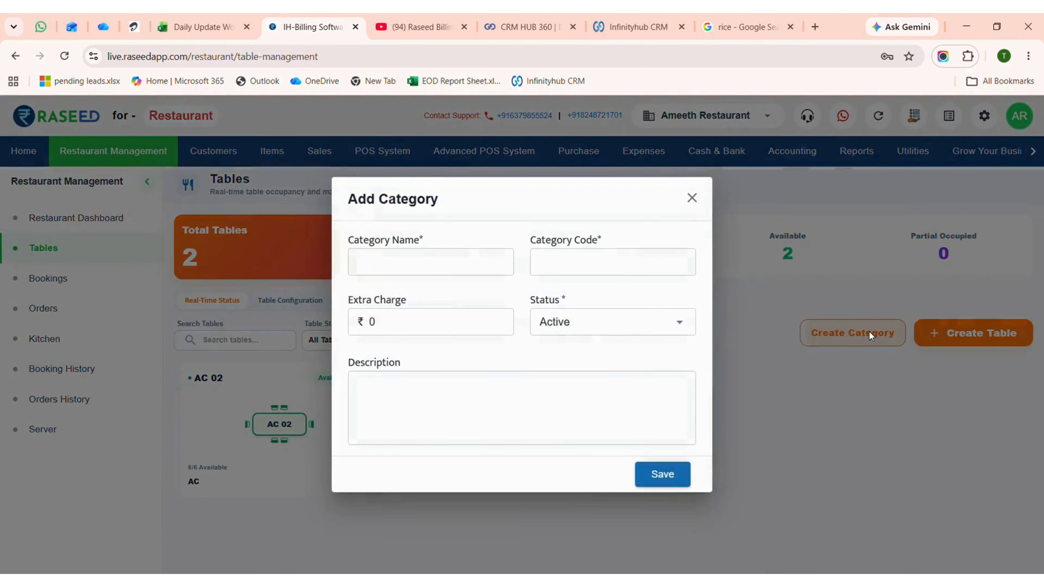
{"action": "left_click", "coordinate": [704, 198]}
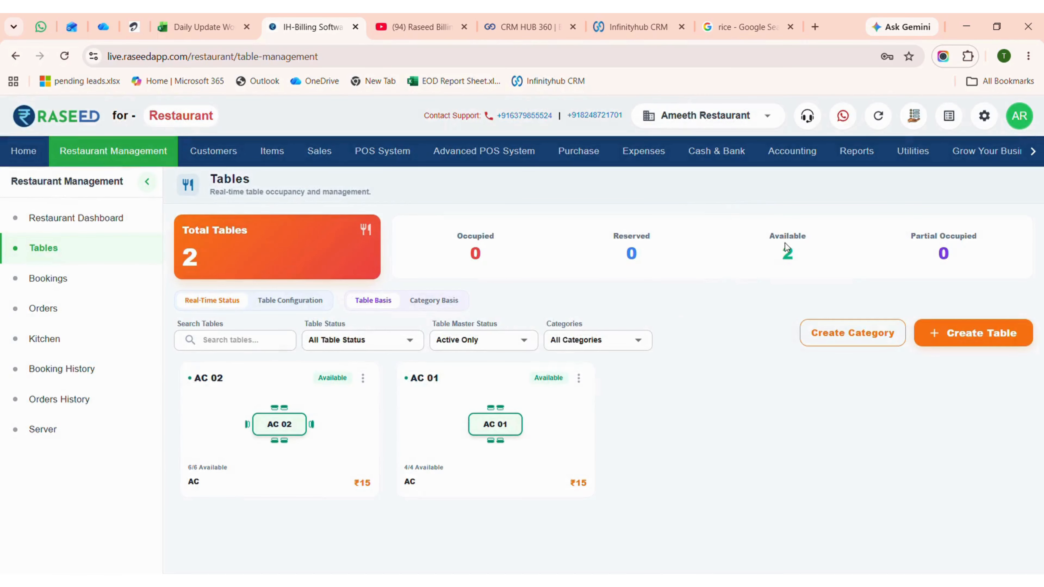
{"action": "left_click", "coordinate": [953, 345]}
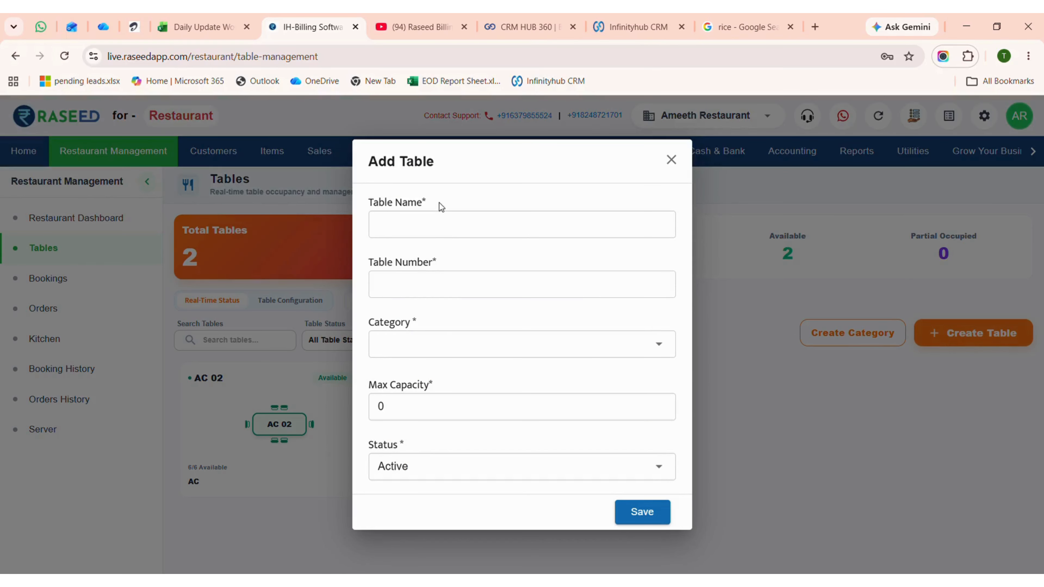
{"action": "left_click", "coordinate": [430, 223]}
{"action": "left_click", "coordinate": [431, 273]}
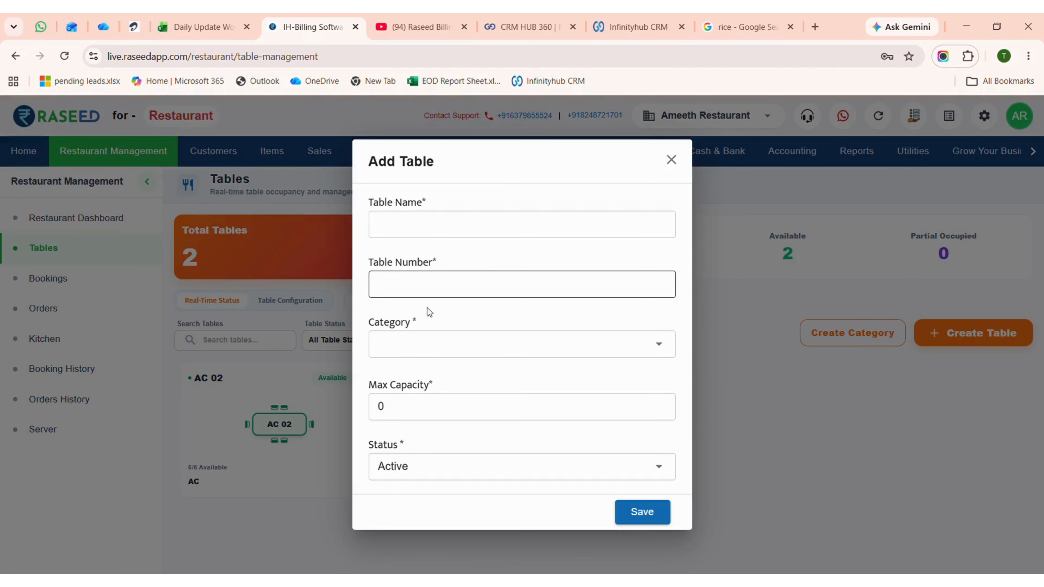
{"action": "left_click", "coordinate": [428, 353]}
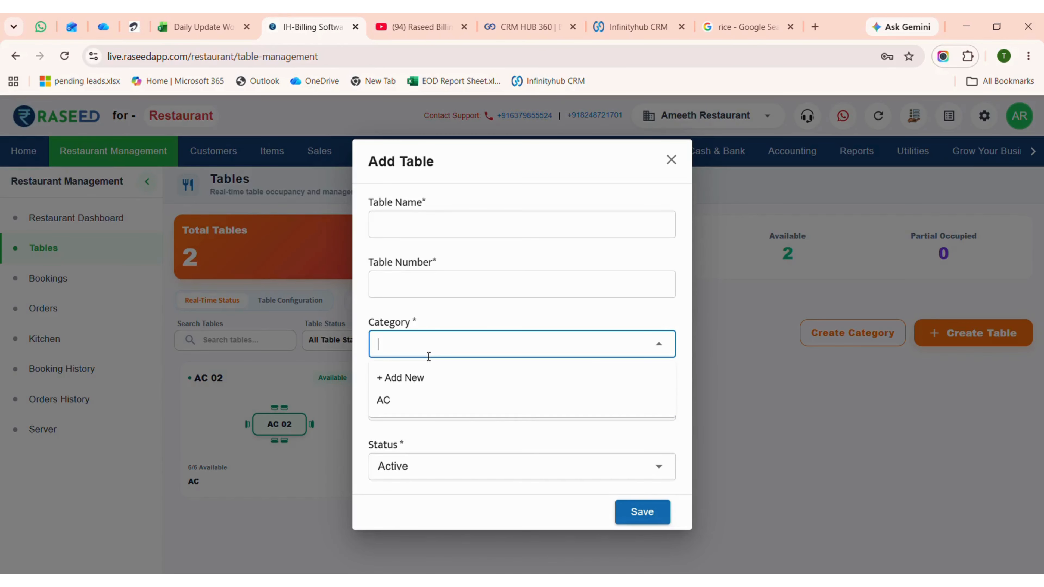
{"action": "left_click", "coordinate": [476, 346]}
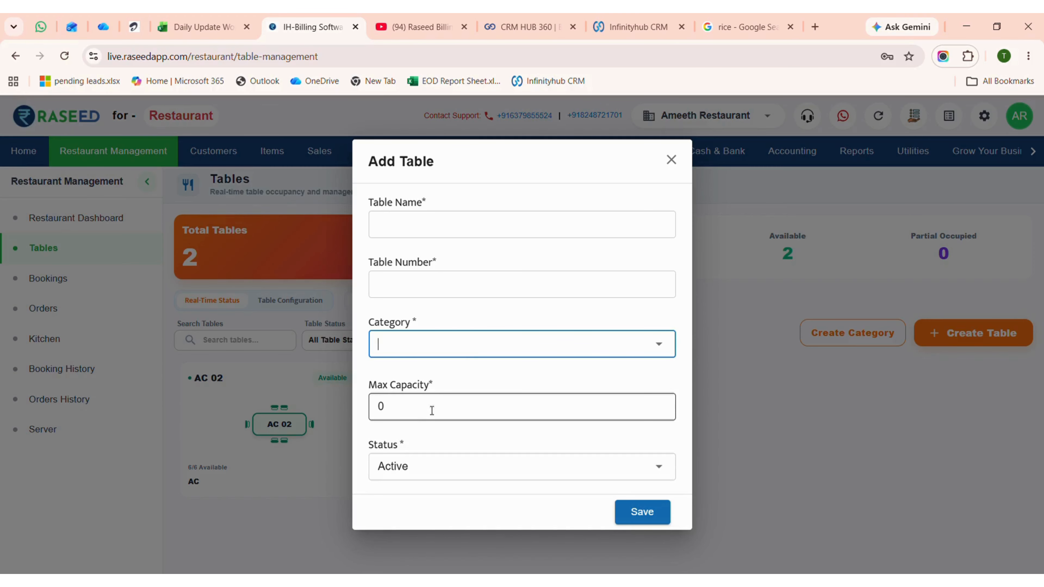
{"action": "left_click", "coordinate": [412, 405]}
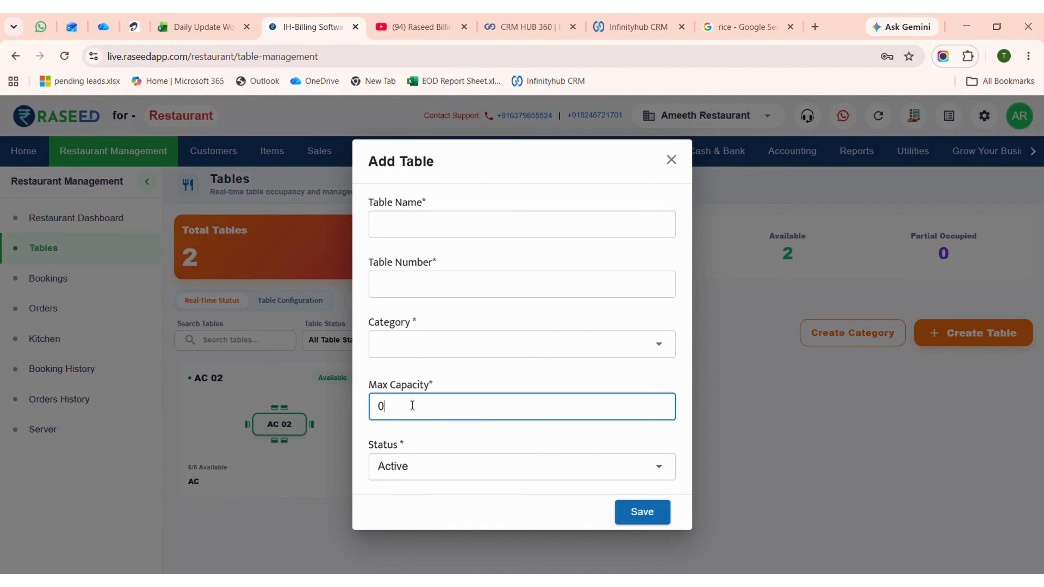
{"action": "scroll", "coordinate": [412, 405], "scroll_direction": "down", "scroll_amount": 1}
{"action": "left_click", "coordinate": [444, 471]}
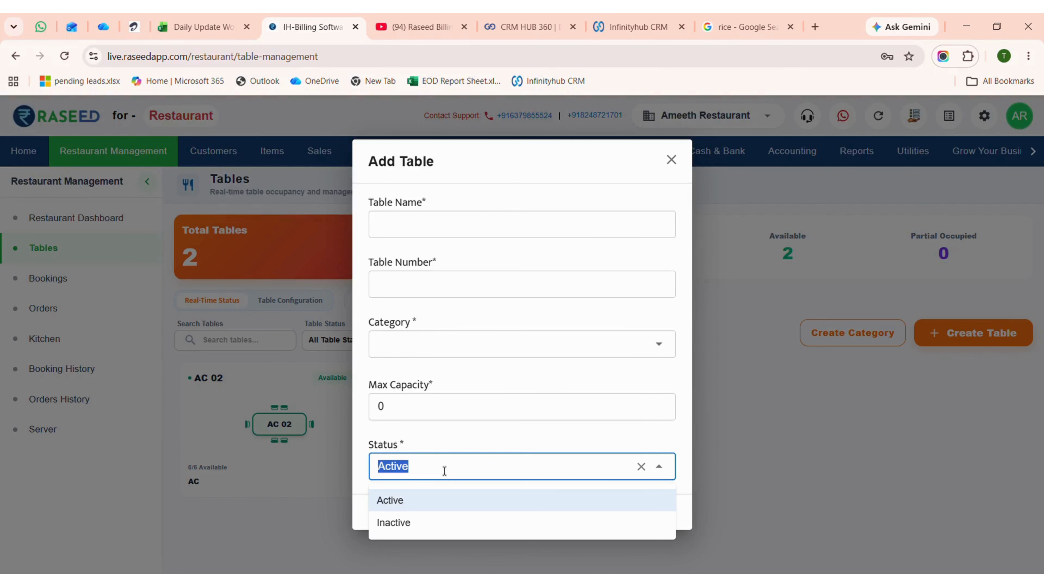
{"action": "left_click", "coordinate": [748, 448]}
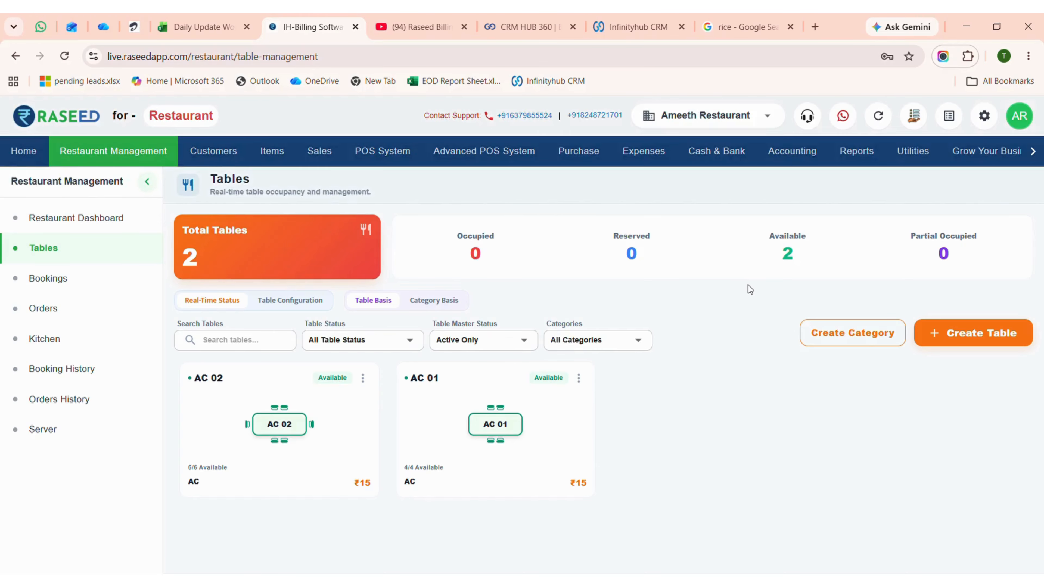
Check the options of the Table Status and Table Master Status filters without changing them.
{"action": "left_click", "coordinate": [353, 345]}
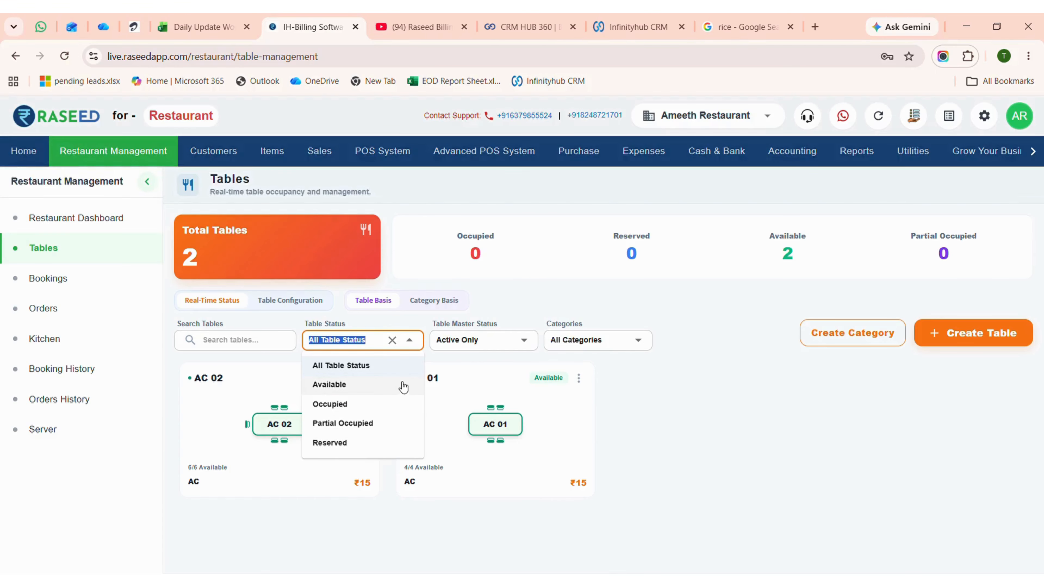
{"action": "left_click", "coordinate": [480, 343]}
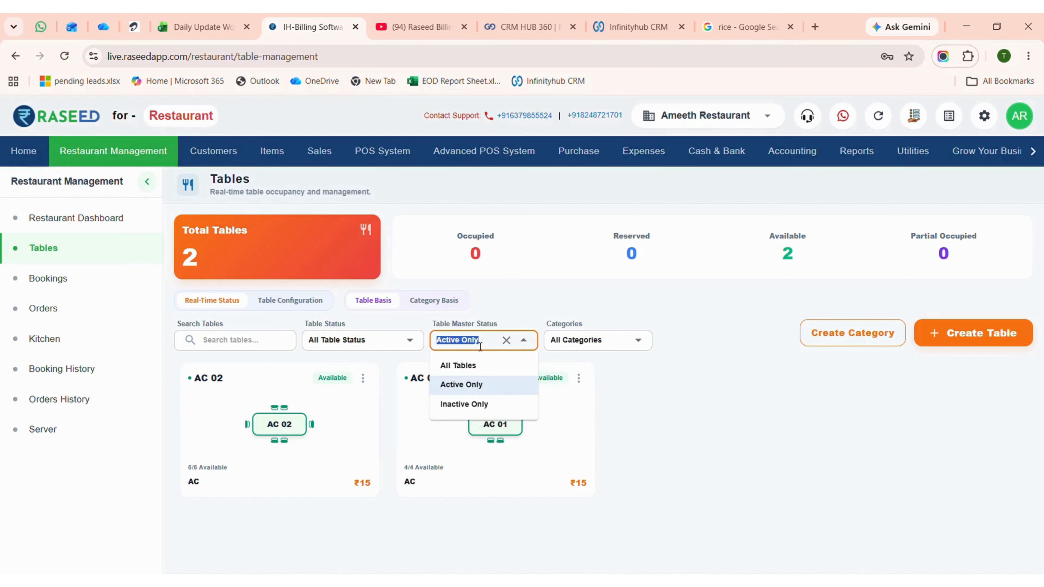
{"action": "left_click", "coordinate": [728, 429]}
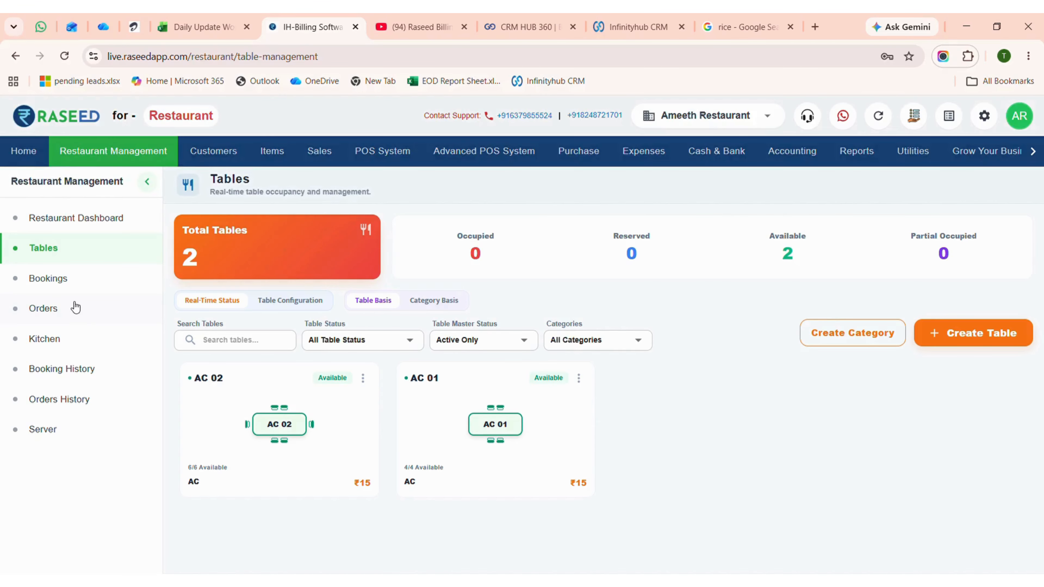
Open the Bookings page and show the timeline for Tue, Jun 30, 2026.
{"action": "left_click", "coordinate": [57, 281]}
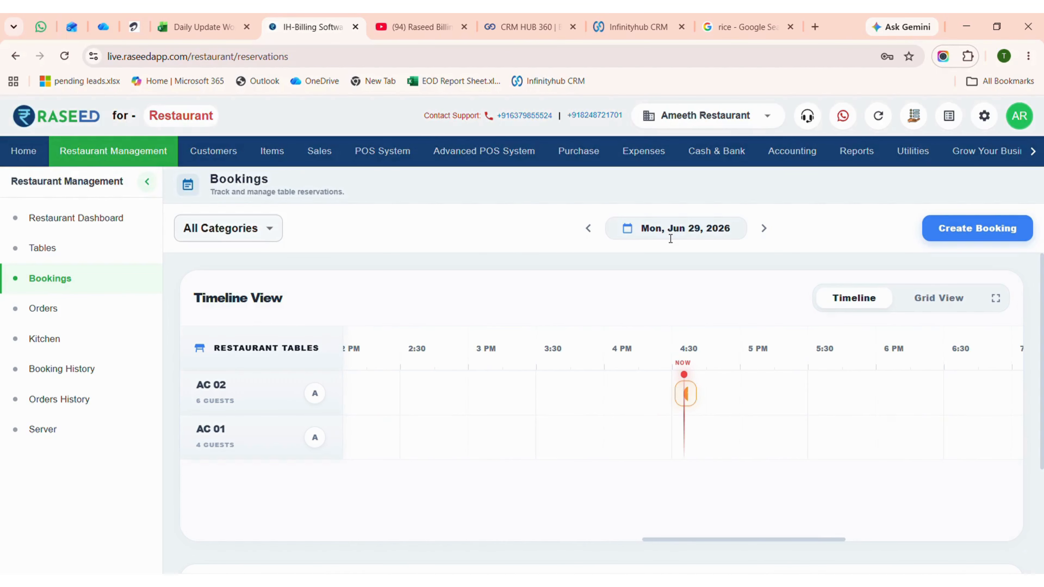
{"action": "left_click", "coordinate": [764, 228]}
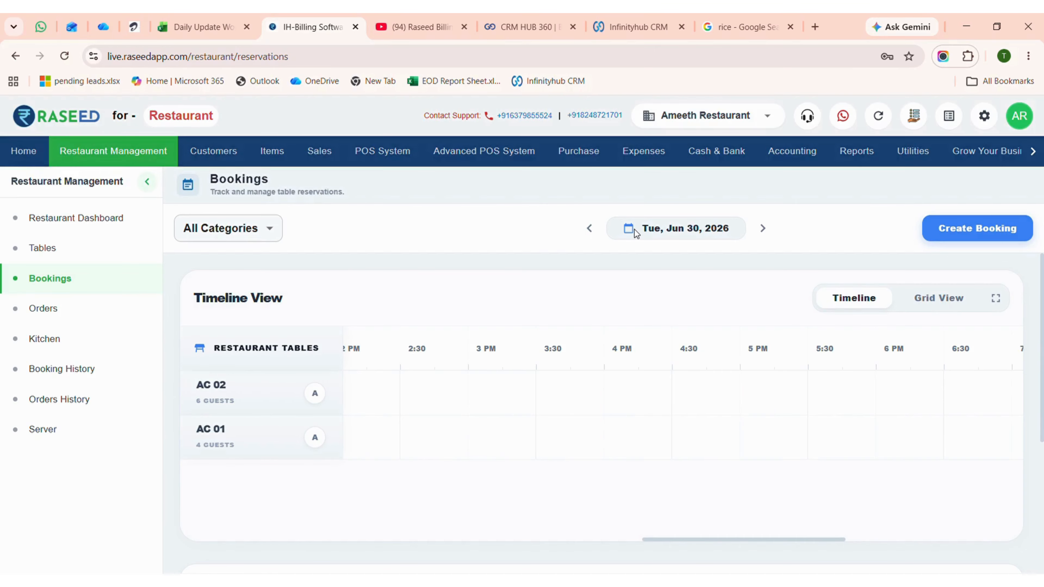
Start a new booking and look over its blank Add Customer form, closing that form without saving.
{"action": "left_click", "coordinate": [960, 238]}
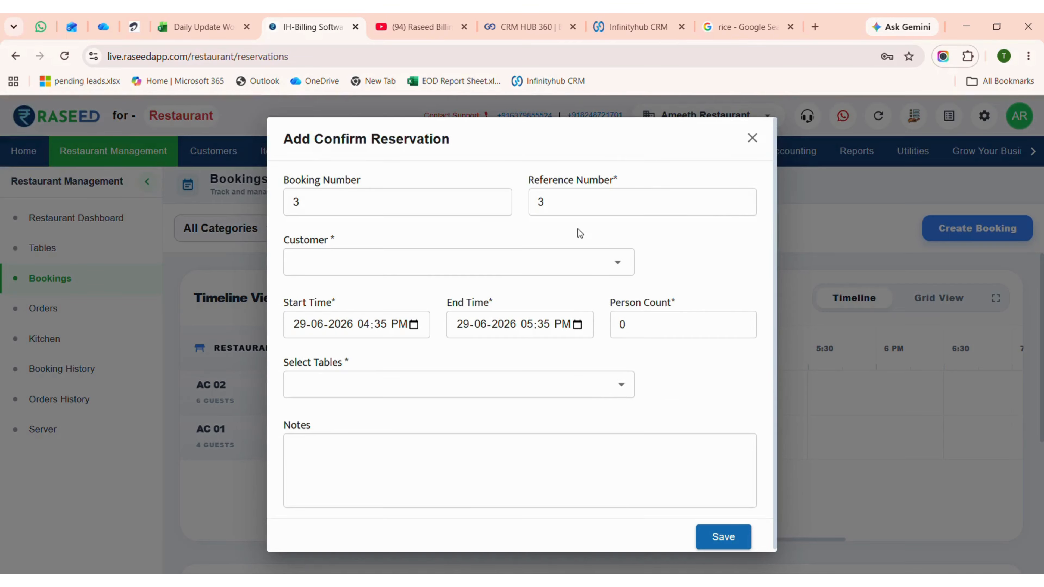
{"action": "left_click", "coordinate": [489, 267]}
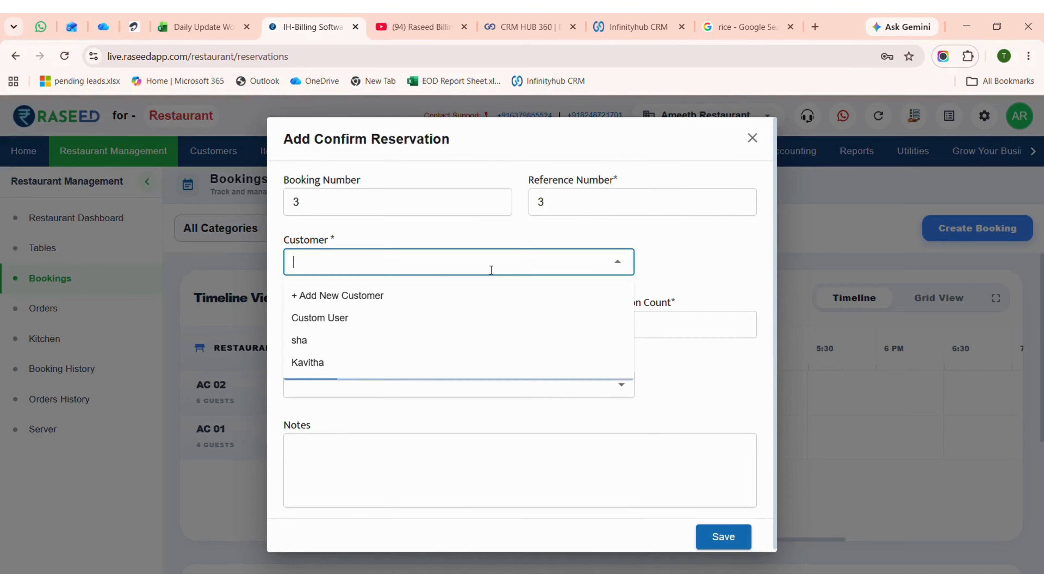
{"action": "left_click", "coordinate": [380, 297]}
{"action": "left_click", "coordinate": [268, 221]}
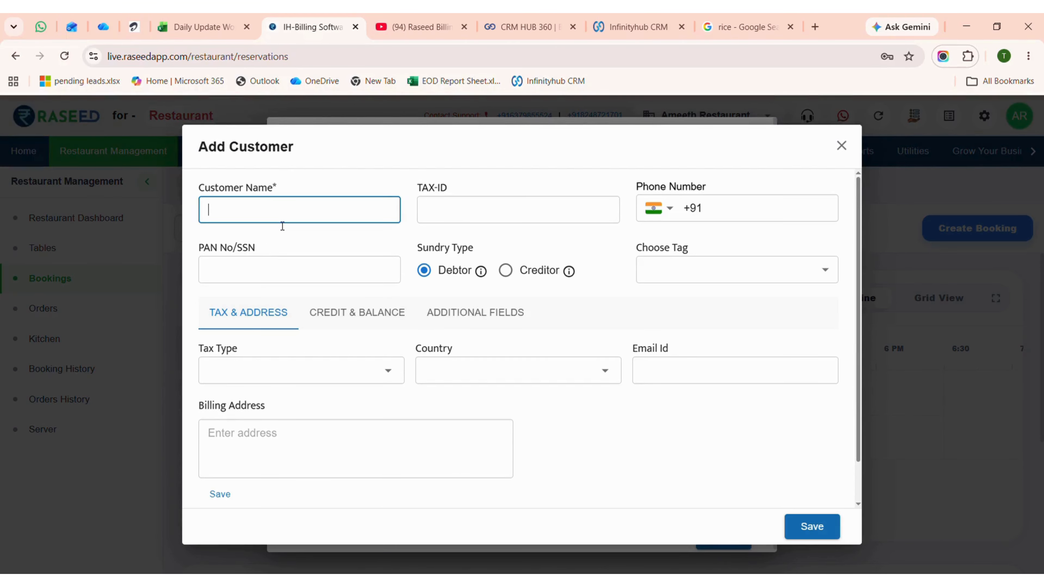
{"action": "left_click", "coordinate": [750, 213]}
{"action": "left_click", "coordinate": [299, 449]}
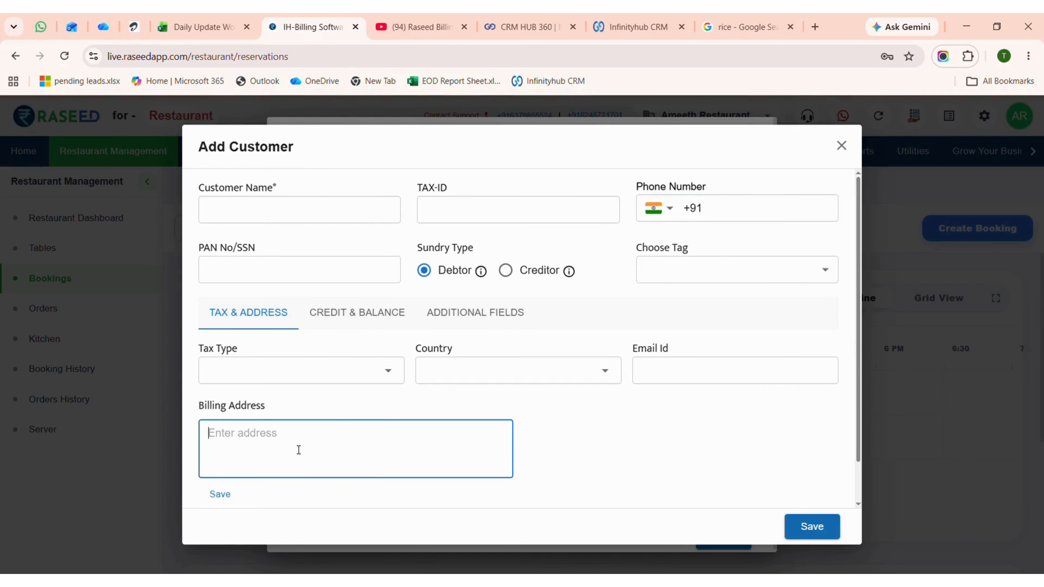
{"action": "left_click", "coordinate": [840, 147]}
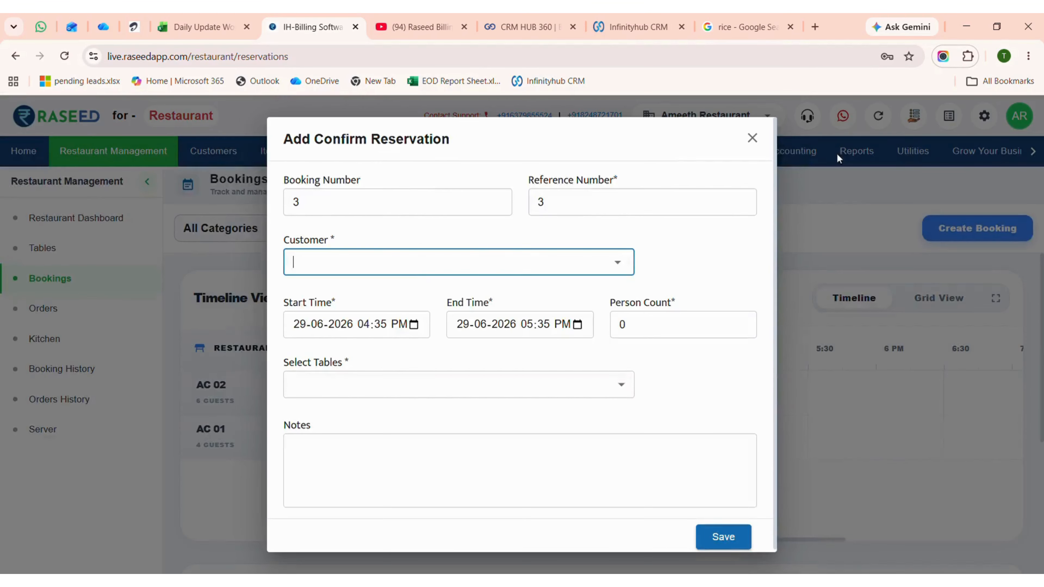
Examine the reservation's start time field and table choices, and close the reservation without saving.
{"action": "left_click", "coordinate": [415, 324]}
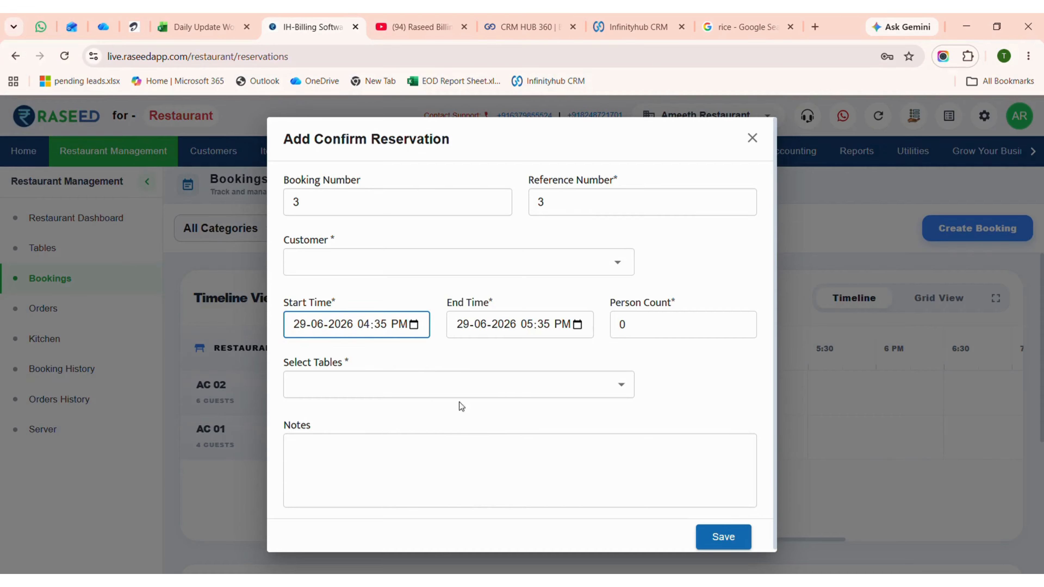
{"action": "left_click", "coordinate": [670, 382]}
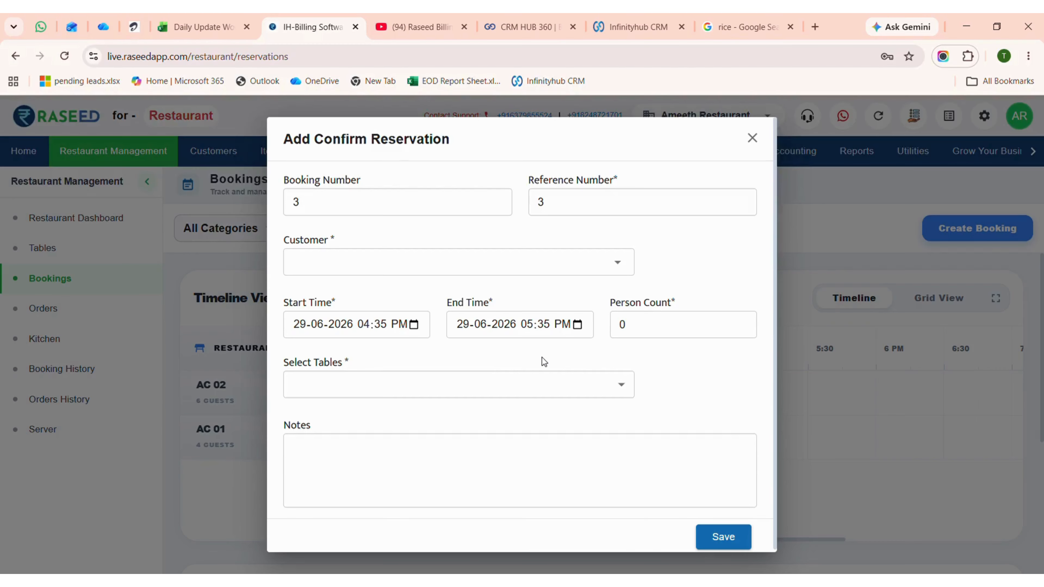
{"action": "left_click", "coordinate": [435, 390]}
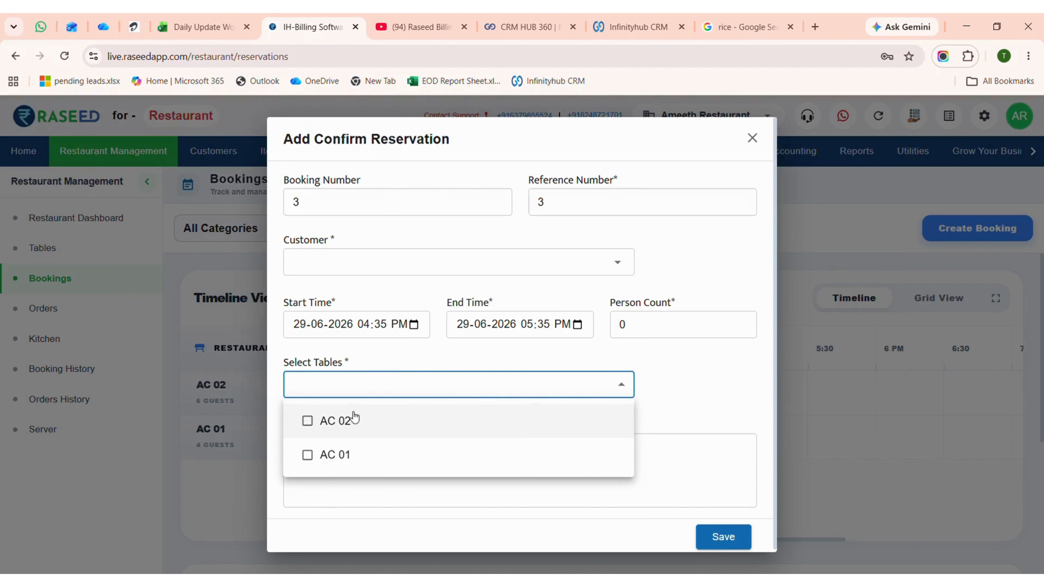
{"action": "left_click", "coordinate": [704, 403]}
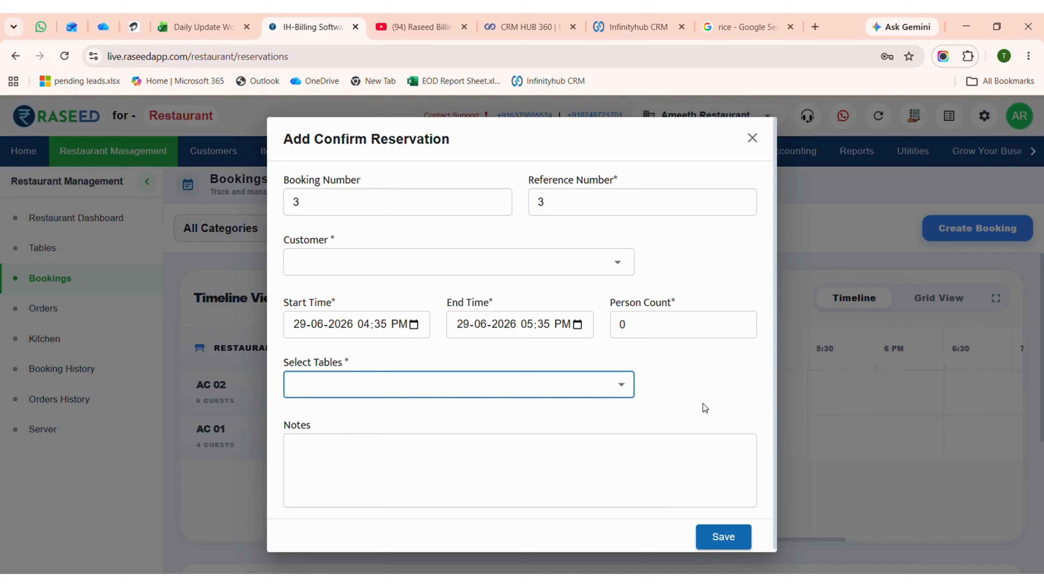
{"action": "left_click", "coordinate": [753, 139]}
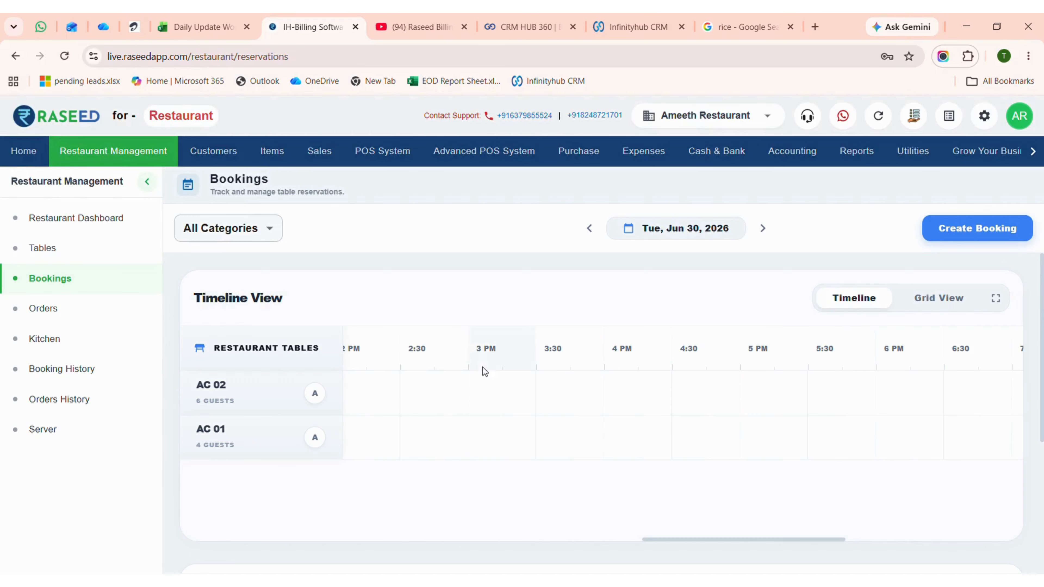
View the bookings as a reservations grid and return to the timeline view.
{"action": "left_click", "coordinate": [958, 303]}
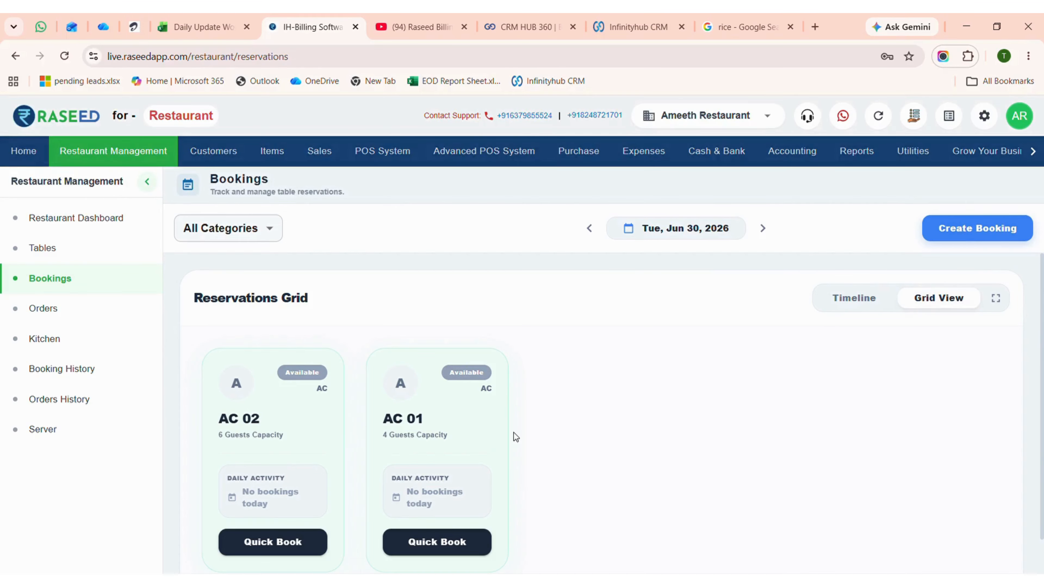
{"action": "scroll", "coordinate": [493, 435], "scroll_direction": "down", "scroll_amount": 1}
{"action": "scroll", "coordinate": [575, 412], "scroll_direction": "up", "scroll_amount": 1}
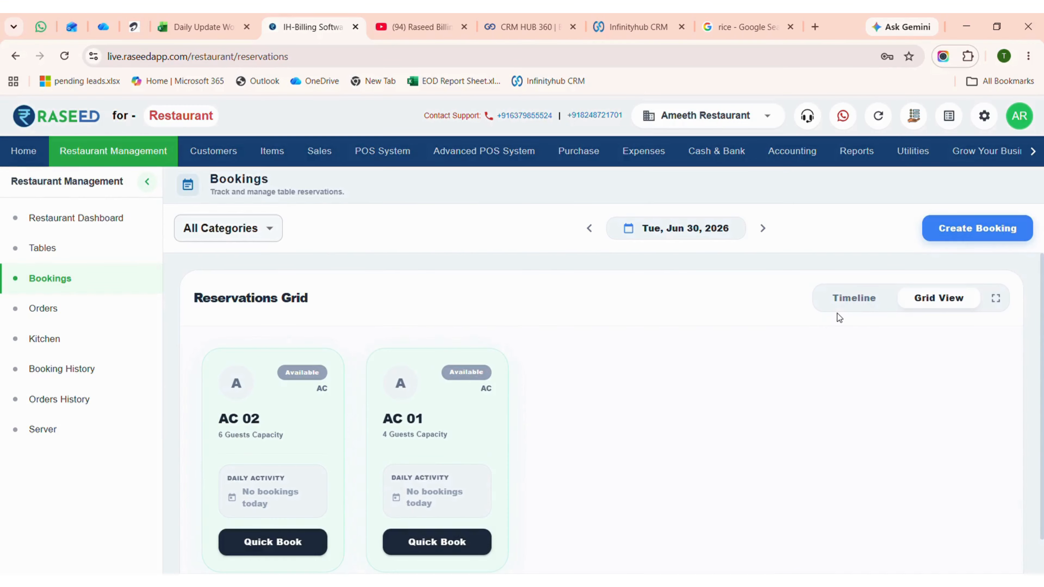
{"action": "left_click", "coordinate": [840, 304]}
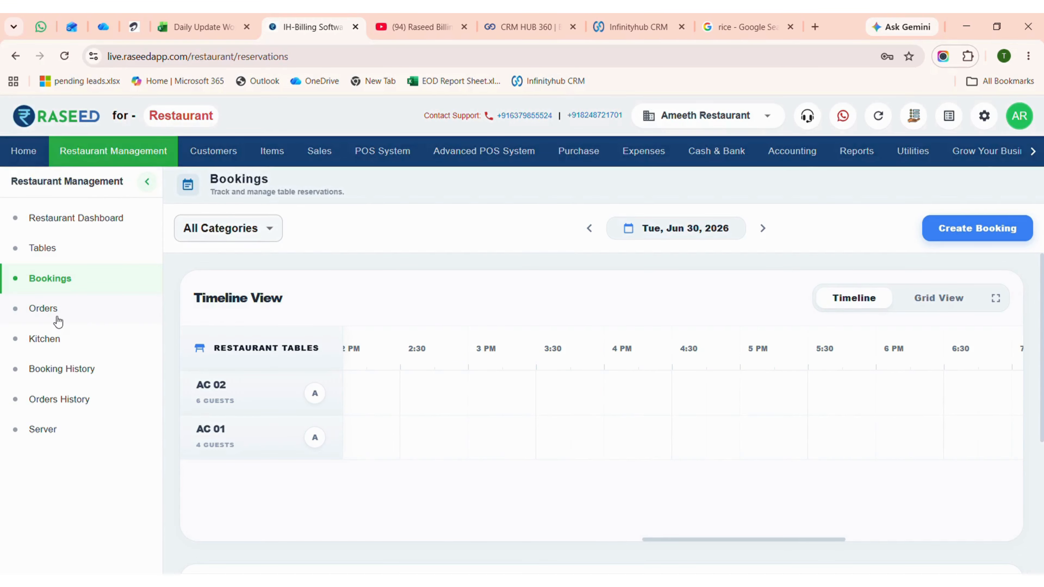
Open the Orders page and view the completed orders and the cancelled orders.
{"action": "left_click", "coordinate": [47, 312]}
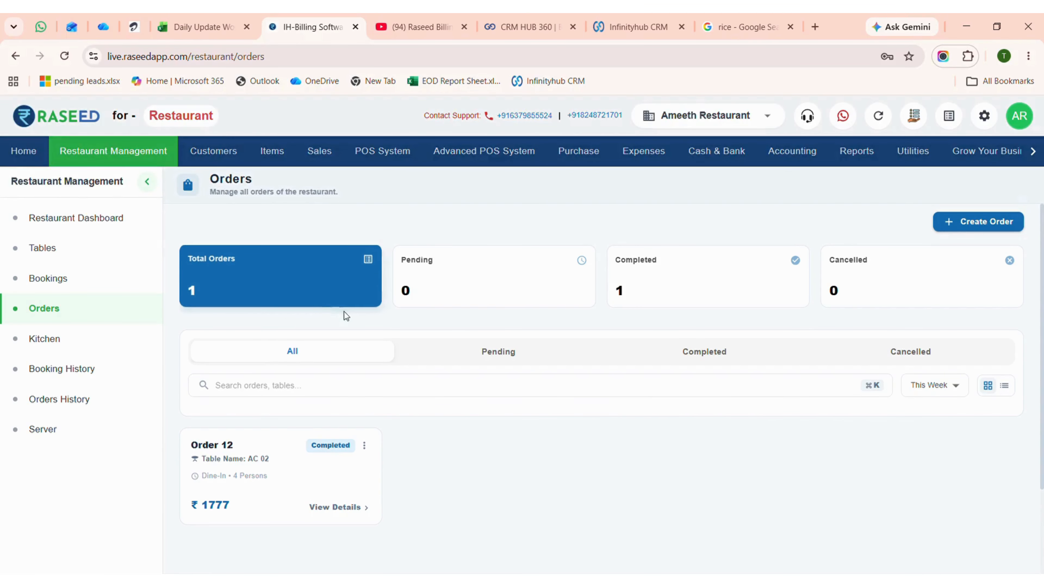
{"action": "left_click", "coordinate": [695, 352]}
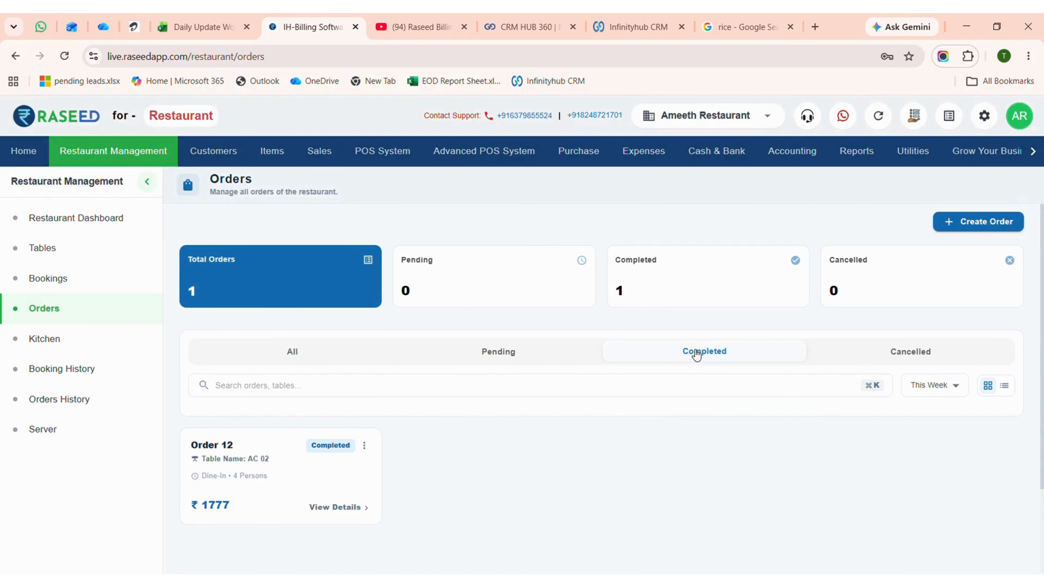
{"action": "left_click", "coordinate": [969, 357]}
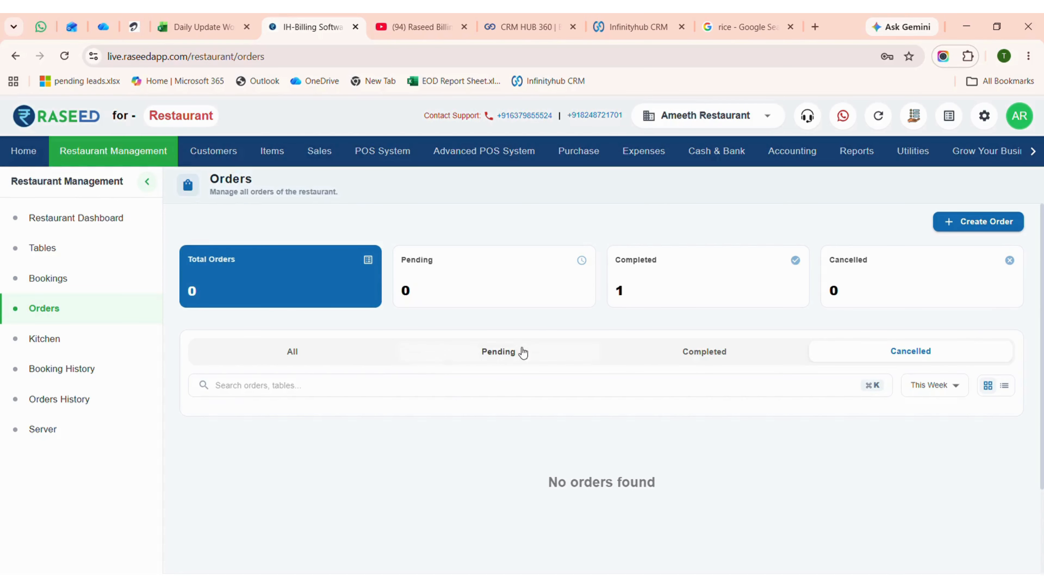
Start a new dine-in order for the Custom User customer with a person count of 3.
{"action": "left_click", "coordinate": [986, 224]}
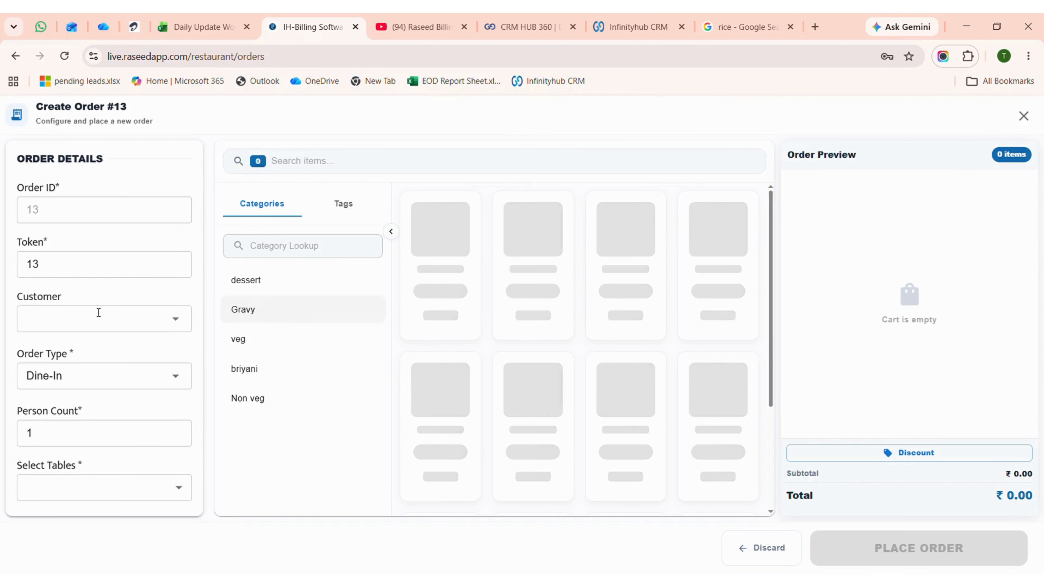
{"action": "left_click", "coordinate": [99, 317]}
{"action": "left_click", "coordinate": [68, 386]}
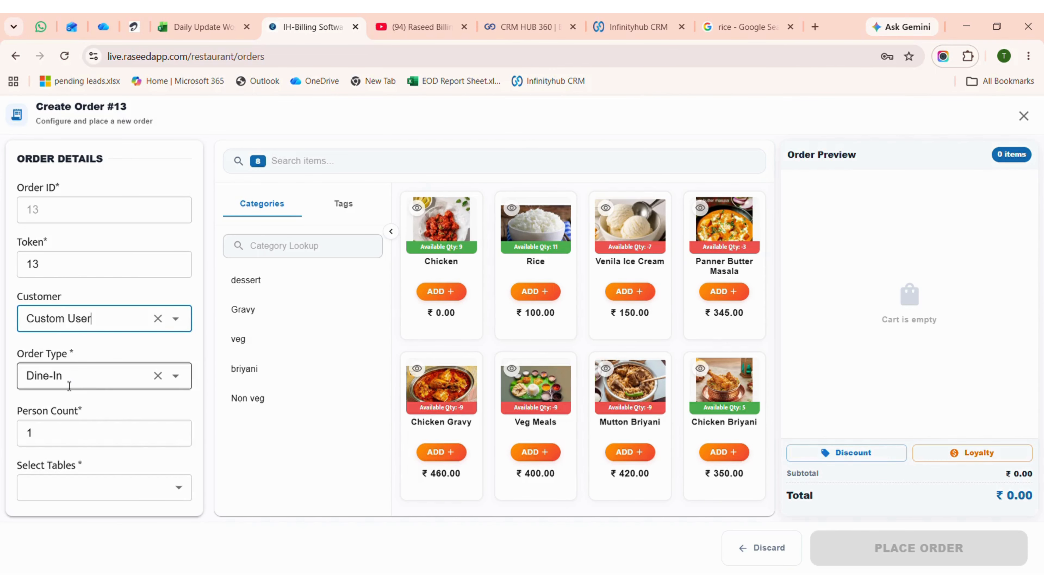
{"action": "left_click", "coordinate": [108, 381]}
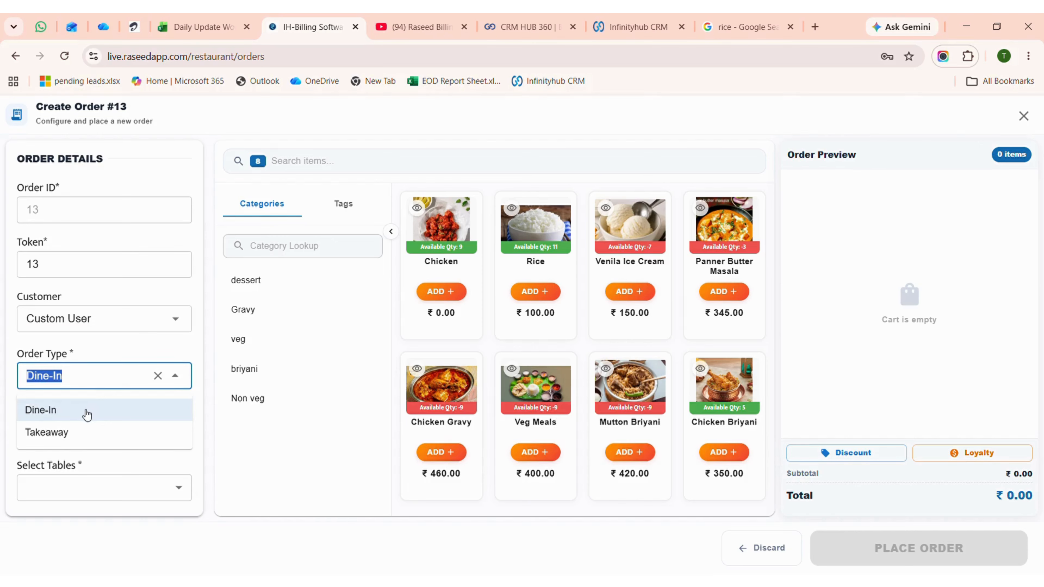
{"action": "left_click", "coordinate": [87, 415]}
{"action": "left_click", "coordinate": [84, 434]}
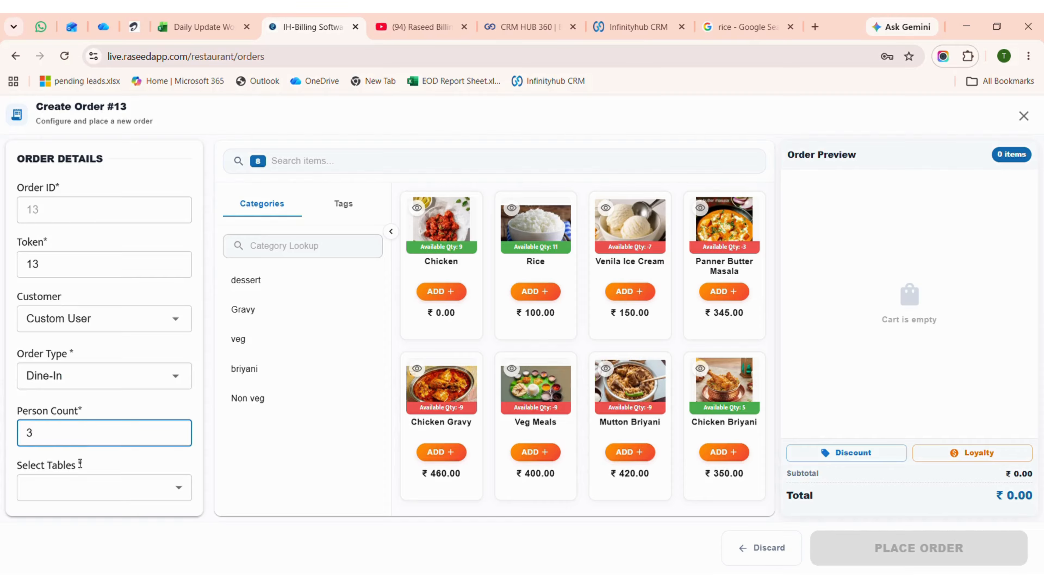
Assign table AC 01 to the new order and check the guest count per table.
{"action": "left_click", "coordinate": [80, 490]}
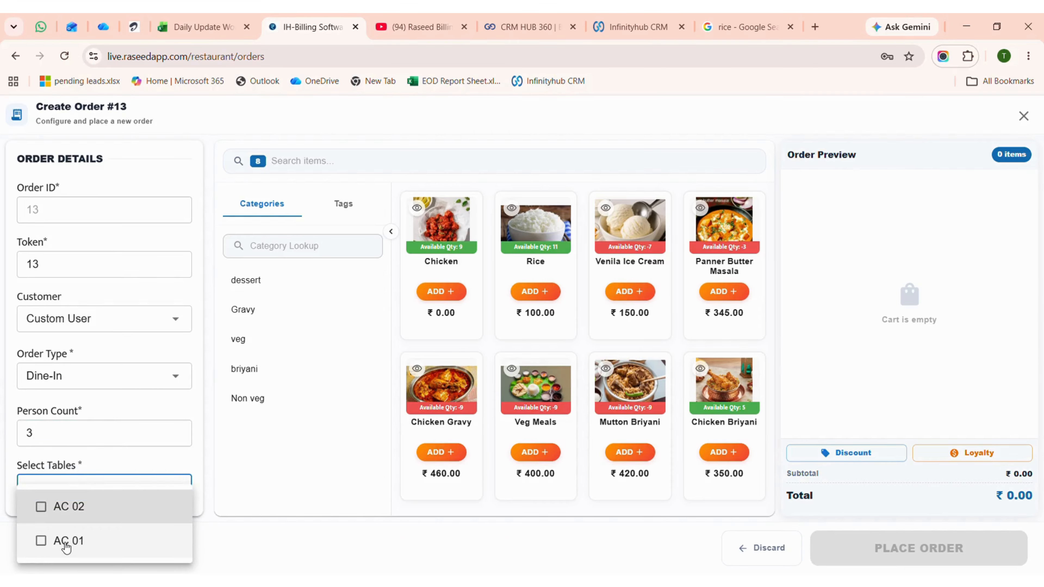
{"action": "left_click", "coordinate": [65, 543]}
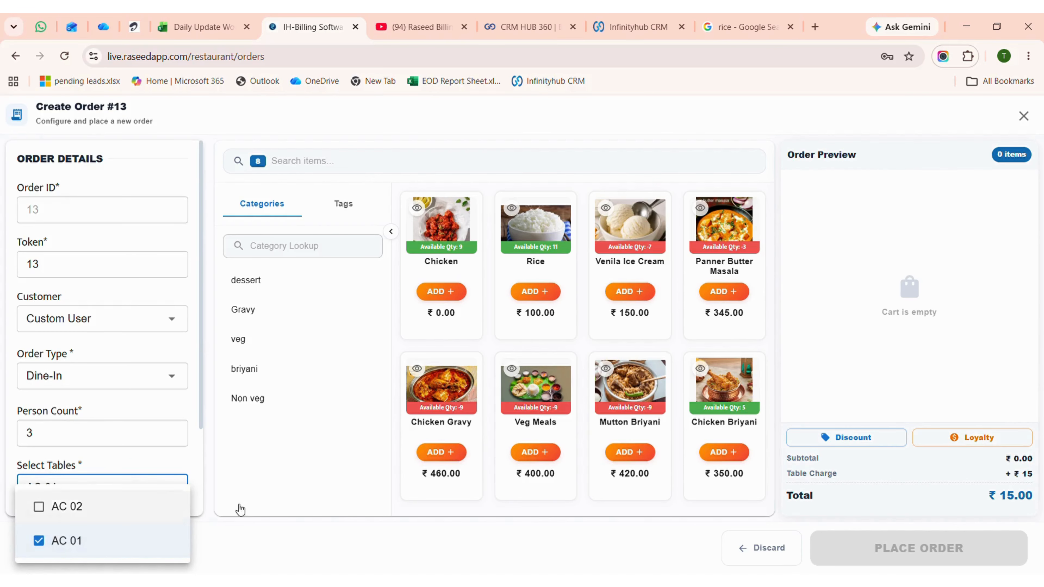
{"action": "left_click", "coordinate": [258, 489]}
{"action": "scroll", "coordinate": [105, 485], "scroll_direction": "down", "scroll_amount": 3}
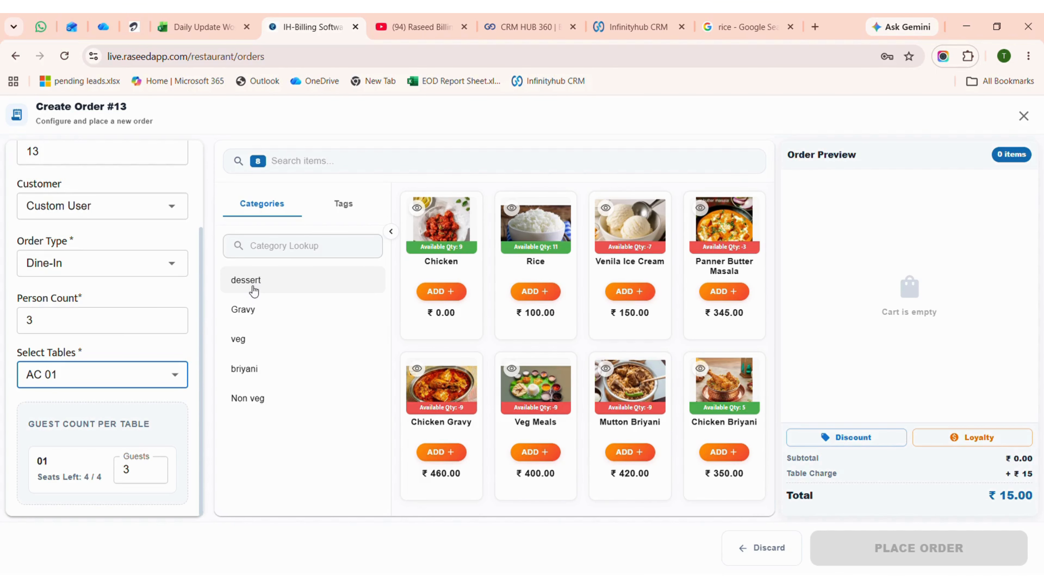
Add two Mutton Briyani from the briyani category and one Panner Butter Masala from Gravy, and place the order.
{"action": "left_click", "coordinate": [248, 370]}
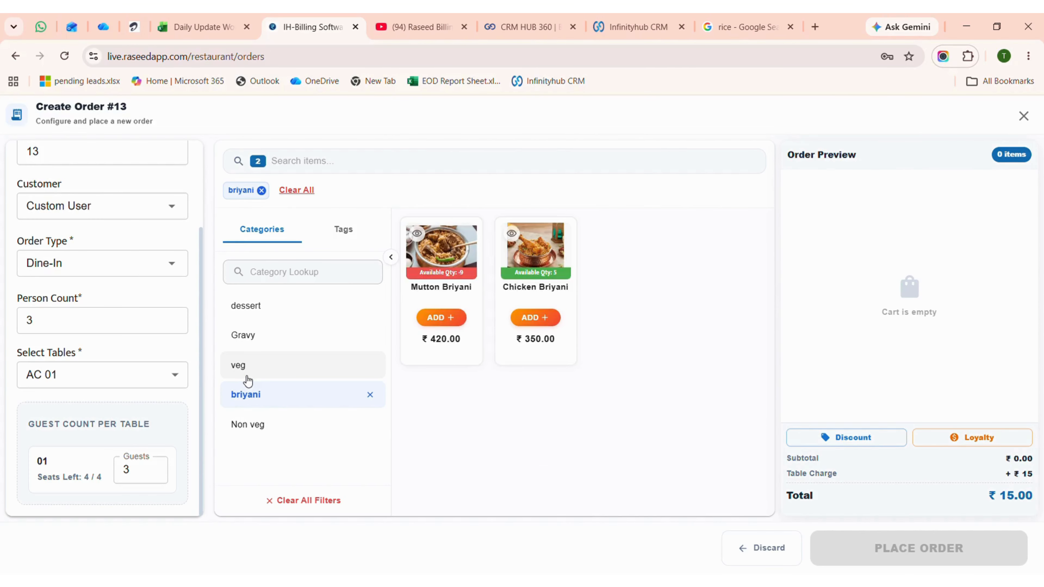
{"action": "left_click", "coordinate": [457, 318]}
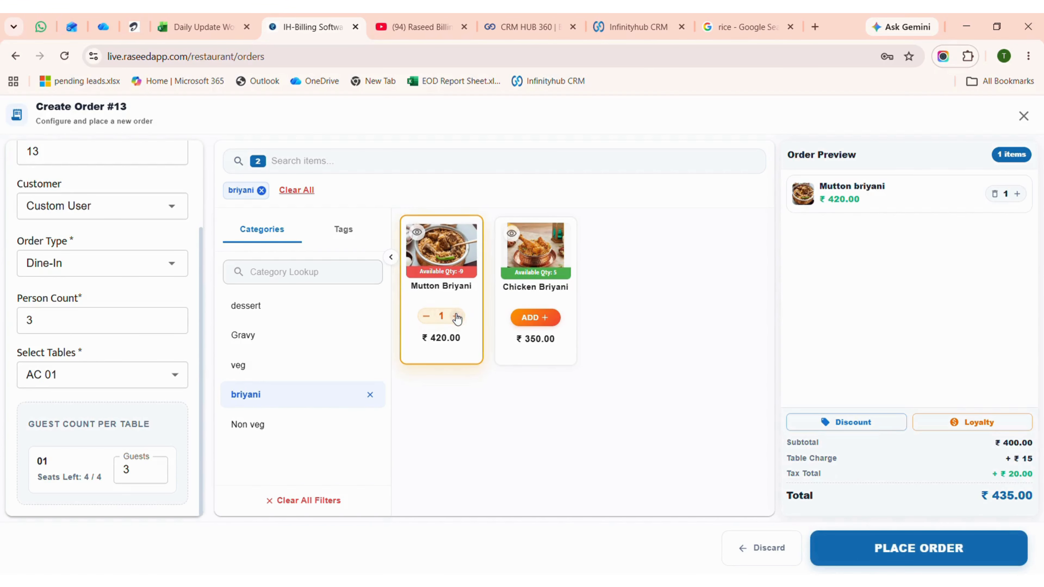
{"action": "left_click", "coordinate": [457, 318]}
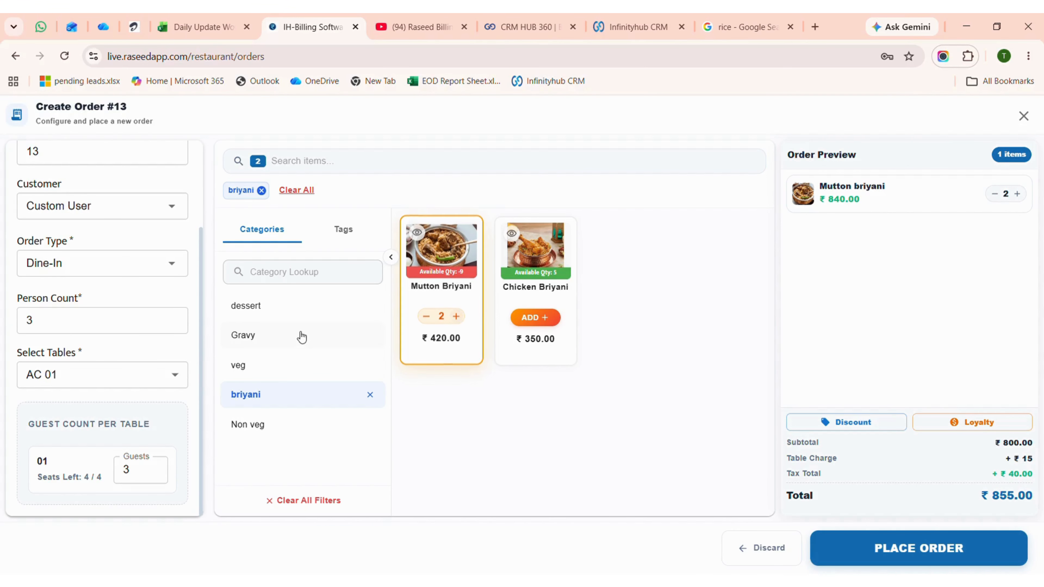
{"action": "left_click", "coordinate": [268, 343]}
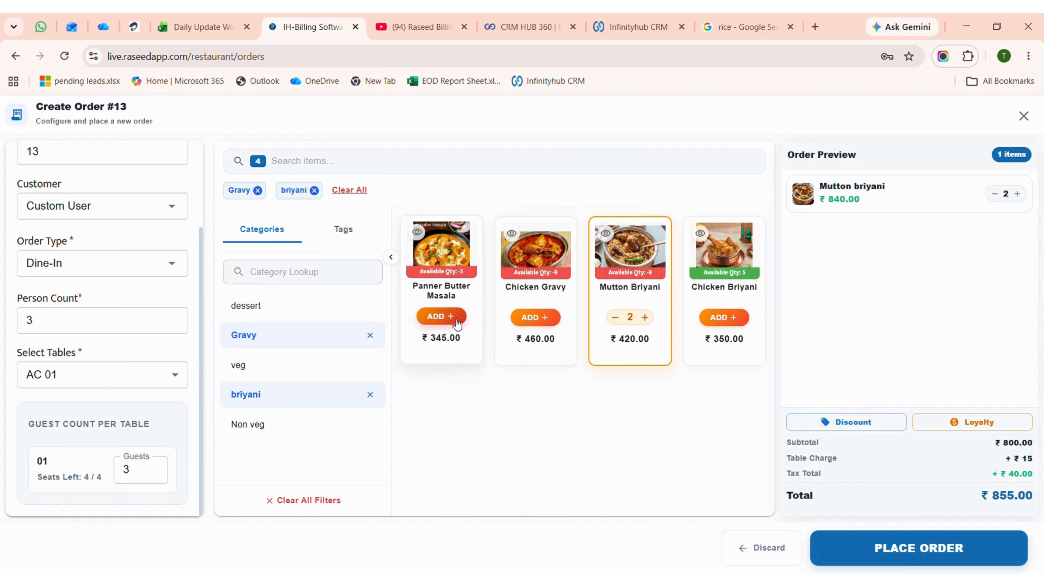
{"action": "left_click", "coordinate": [456, 318]}
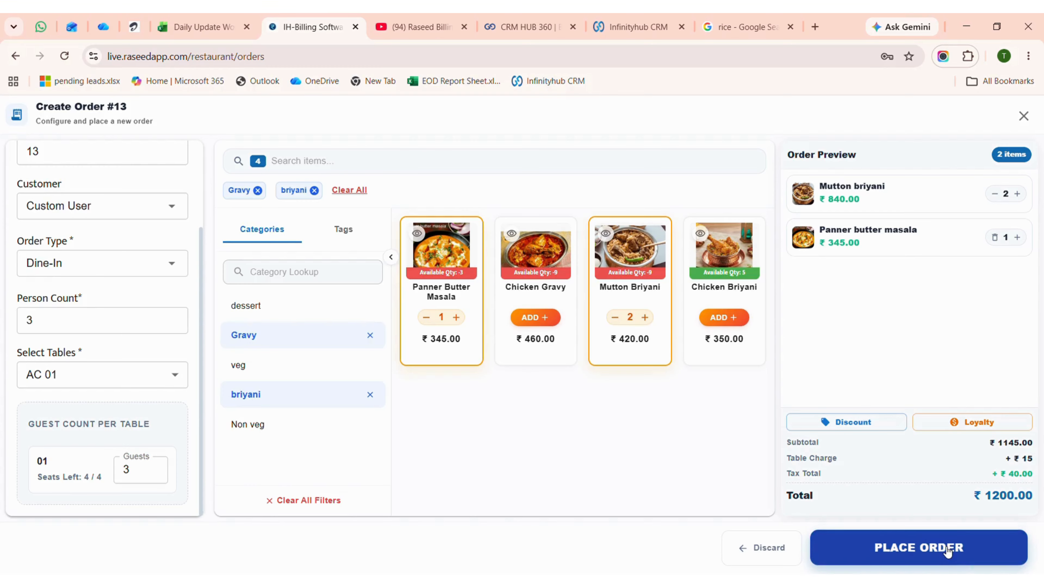
{"action": "left_click", "coordinate": [945, 551]}
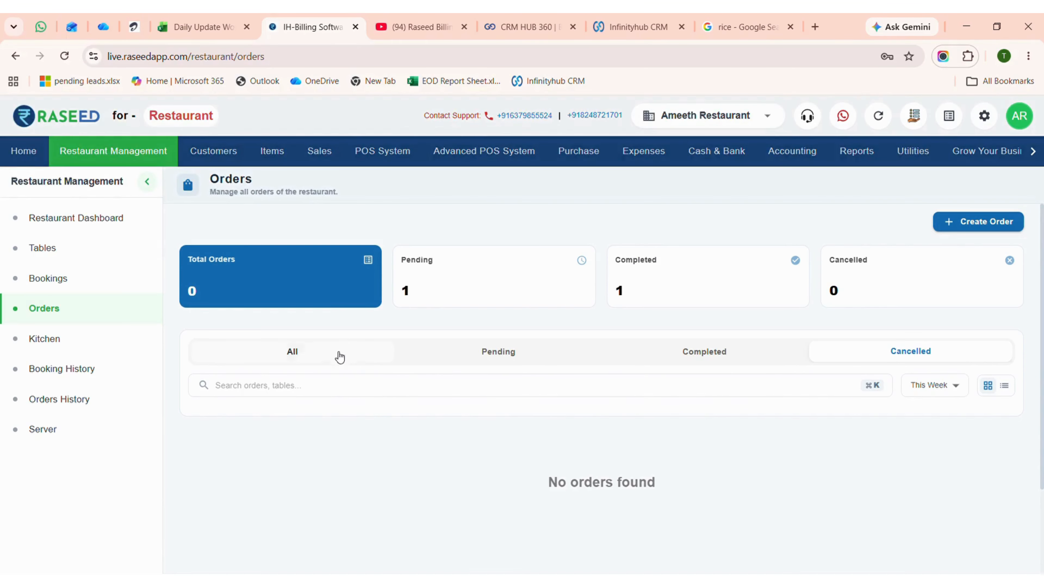
Among all orders, preview the active AC 01 order's KOT print without saving it, and look over the order's available actions.
{"action": "left_click", "coordinate": [330, 355]}
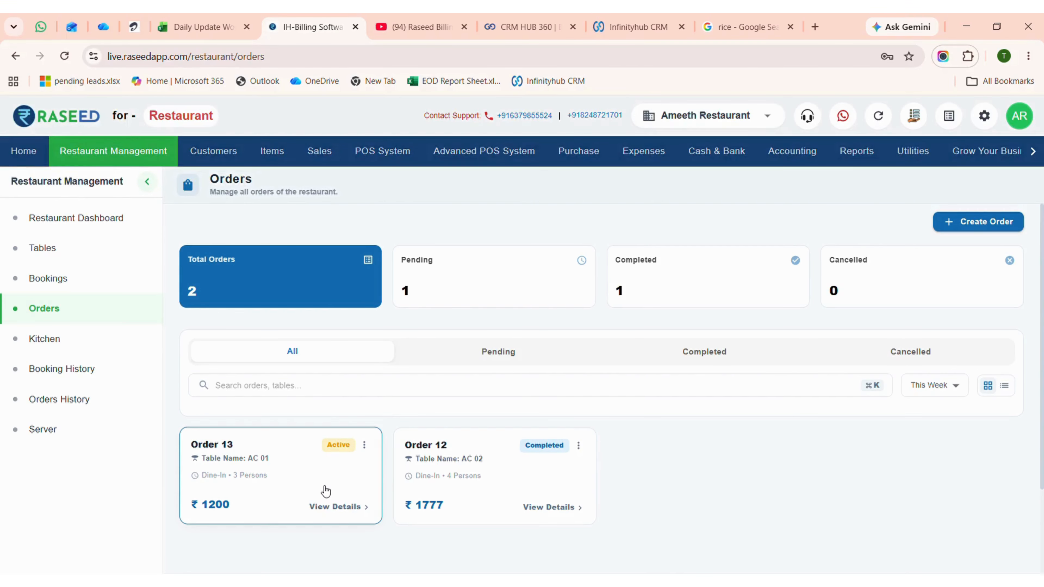
{"action": "left_click", "coordinate": [364, 445]}
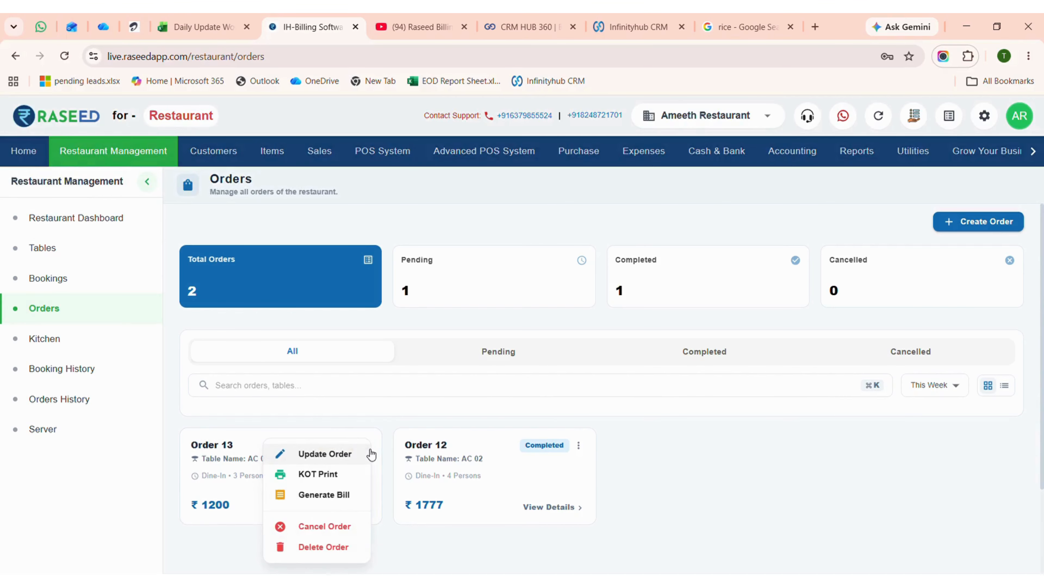
{"action": "left_click", "coordinate": [340, 473]}
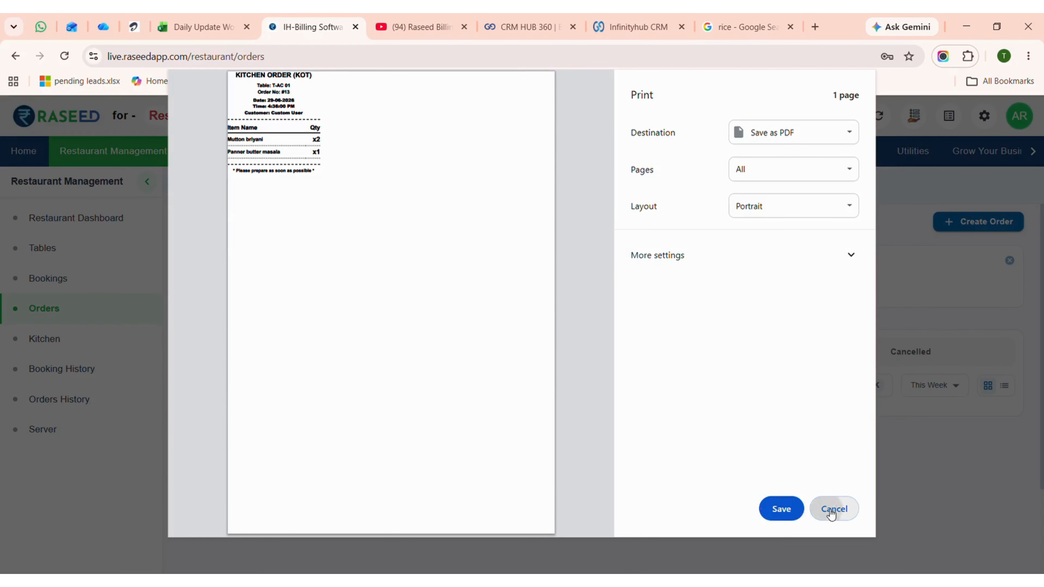
{"action": "left_click", "coordinate": [833, 510]}
{"action": "left_click", "coordinate": [365, 445]}
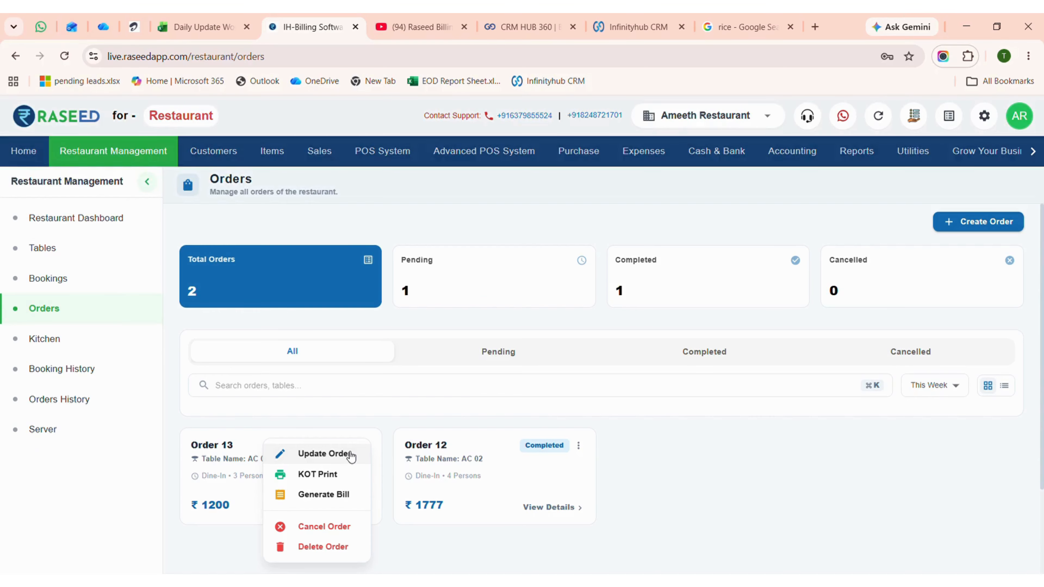
{"action": "left_click", "coordinate": [806, 489]}
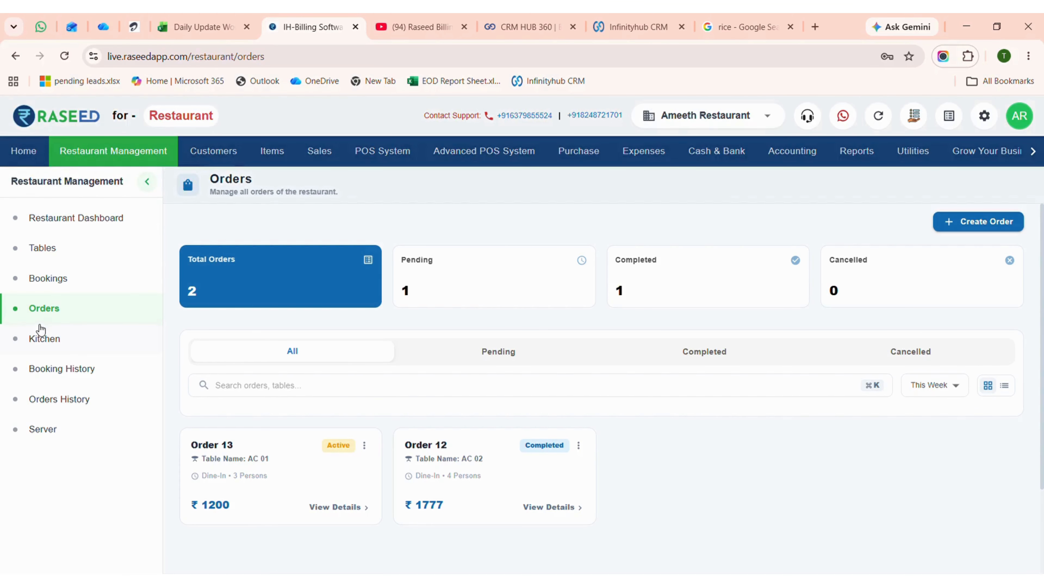
Open the Kitchen page and mark table AC 01's Mutton briyani as preparing.
{"action": "left_click", "coordinate": [40, 341]}
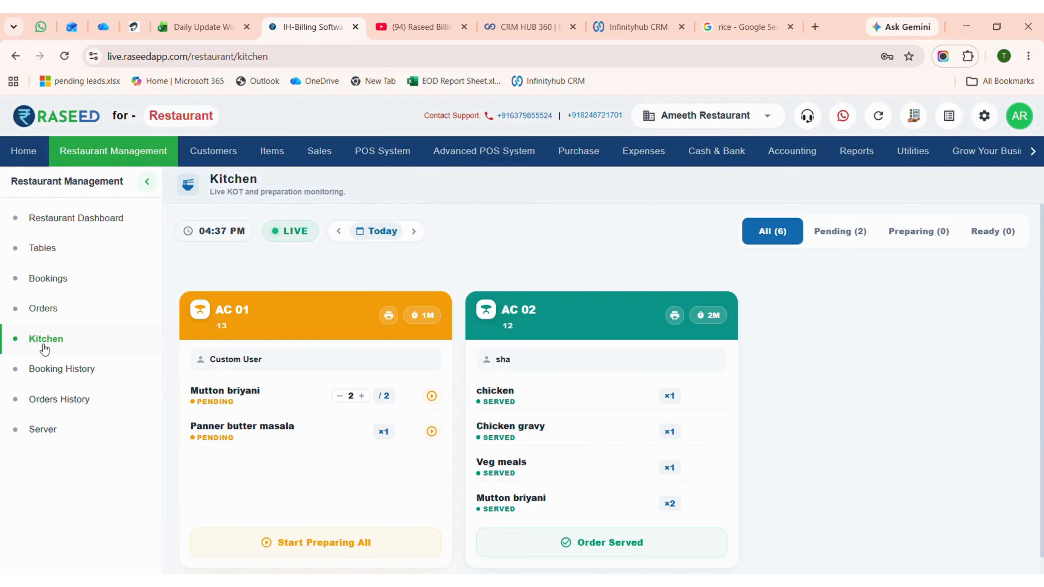
{"action": "scroll", "coordinate": [370, 397], "scroll_direction": "down", "scroll_amount": 1}
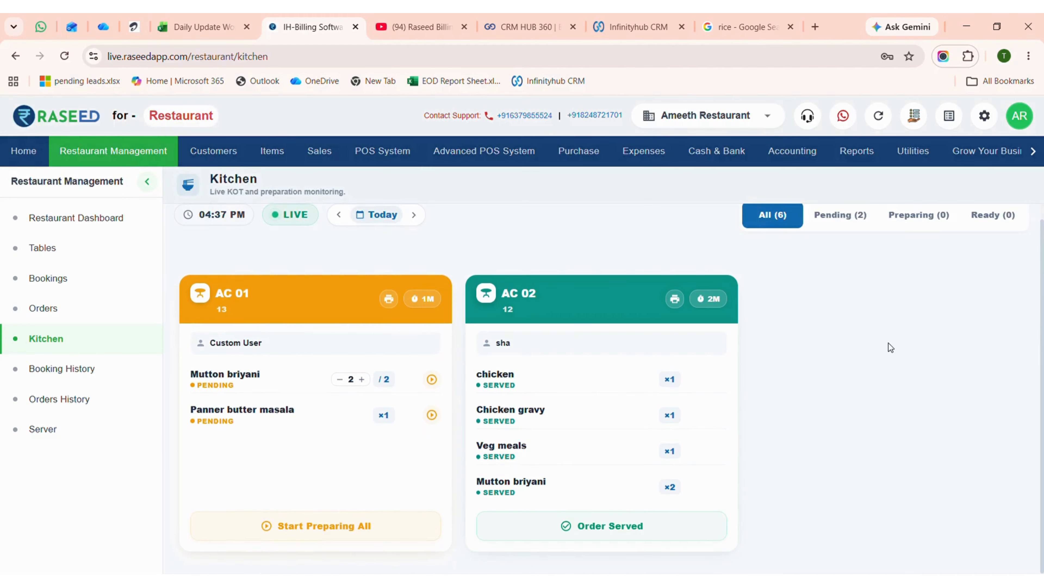
{"action": "left_click", "coordinate": [430, 377]}
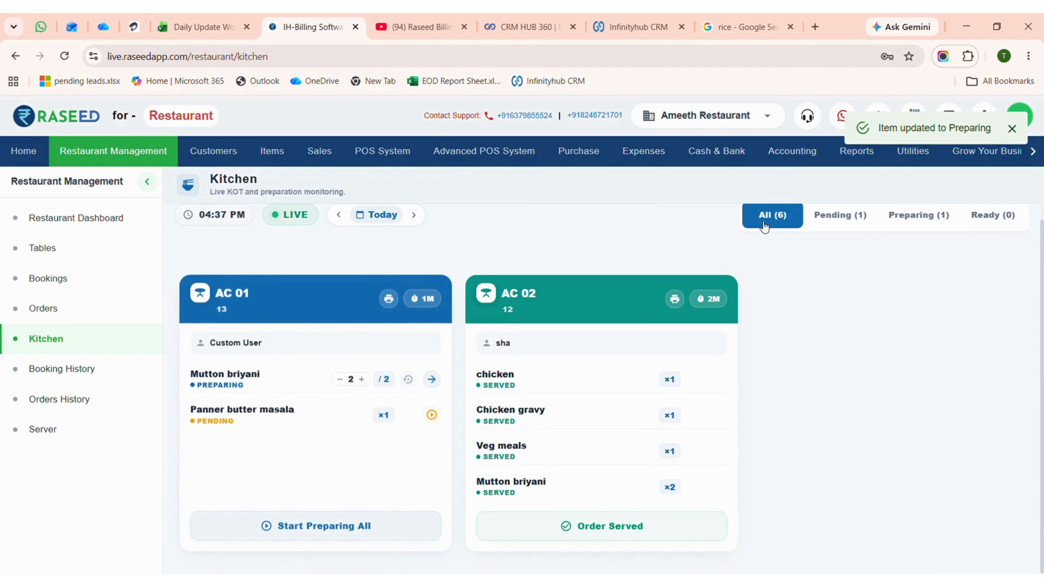
Check the pending and preparing kitchen stages, and mark all of table AC 01's items as ready.
{"action": "left_click", "coordinate": [845, 221]}
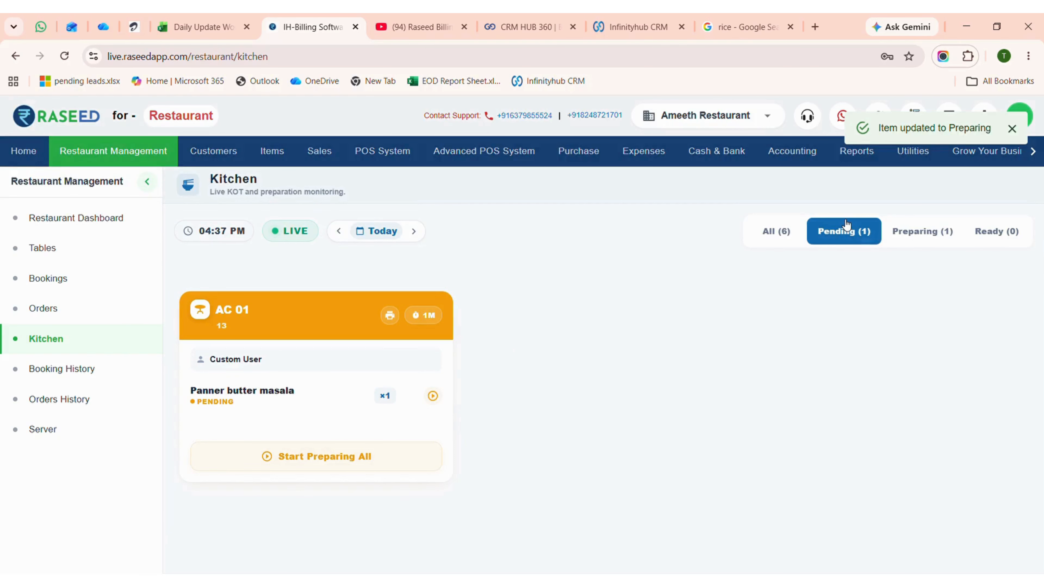
{"action": "left_click", "coordinate": [924, 236]}
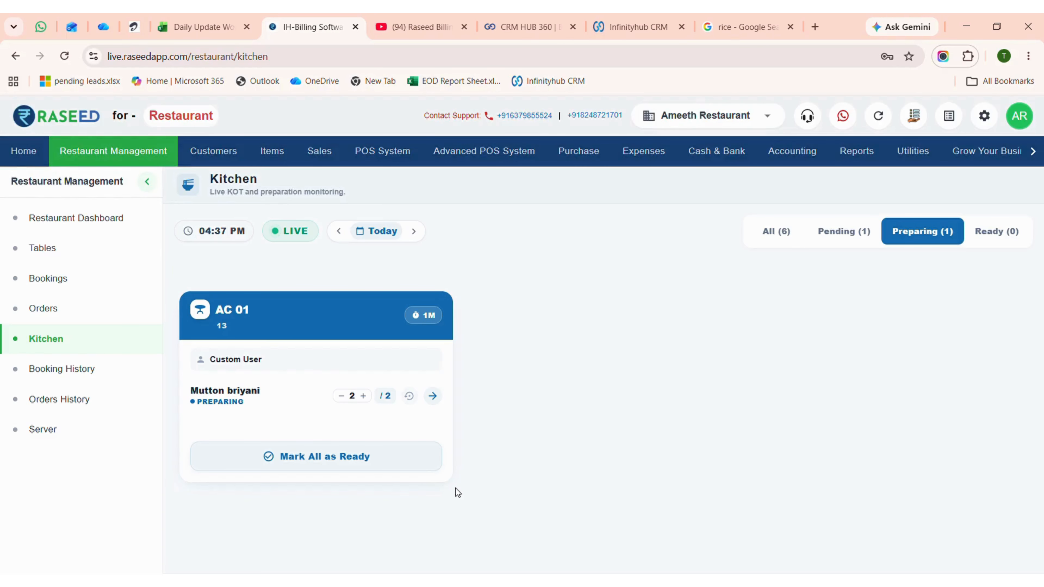
{"action": "left_click", "coordinate": [369, 463]}
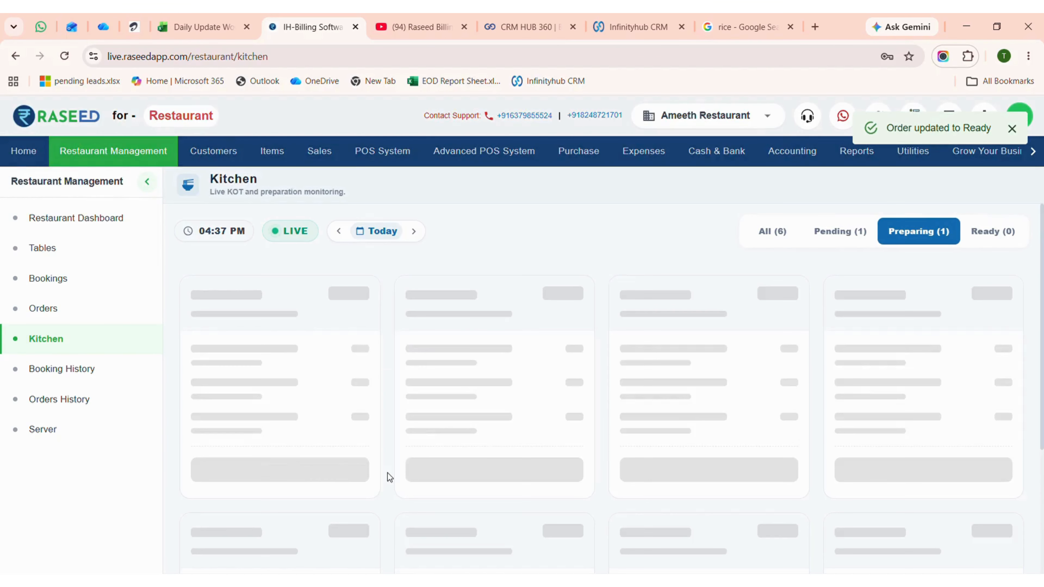
{"action": "left_click", "coordinate": [995, 233]}
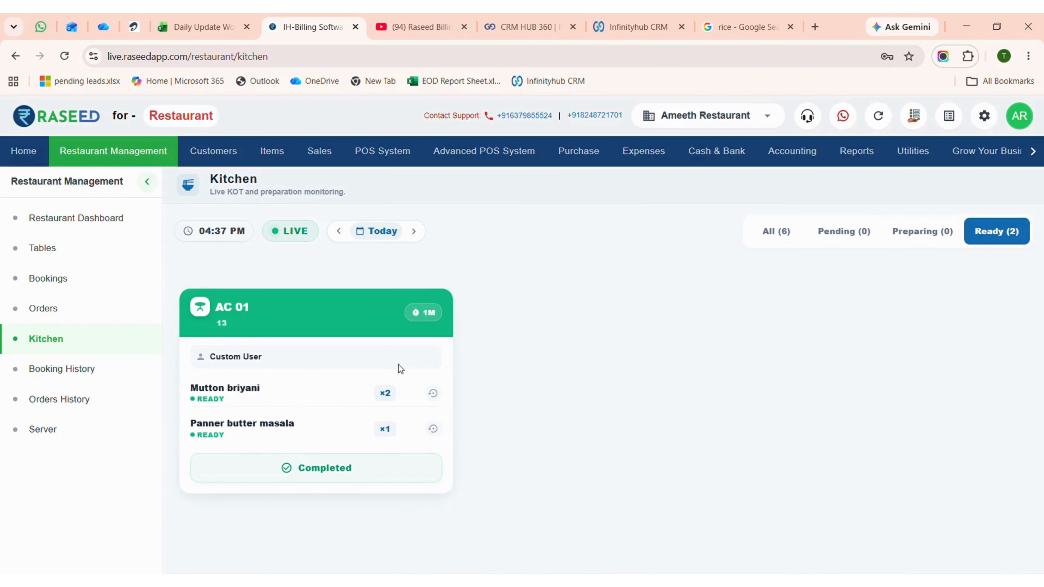
Among all kitchen orders, reset AC 01's Panner butter masala to preparing and mark all the table's items as ready again.
{"action": "left_click", "coordinate": [781, 239]}
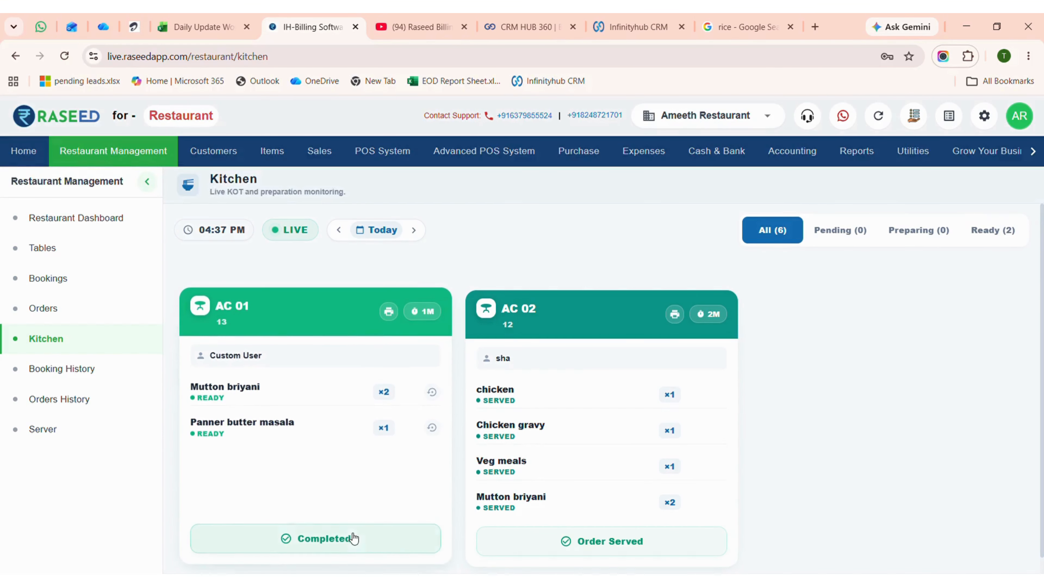
{"action": "scroll", "coordinate": [350, 534], "scroll_direction": "down", "scroll_amount": 1}
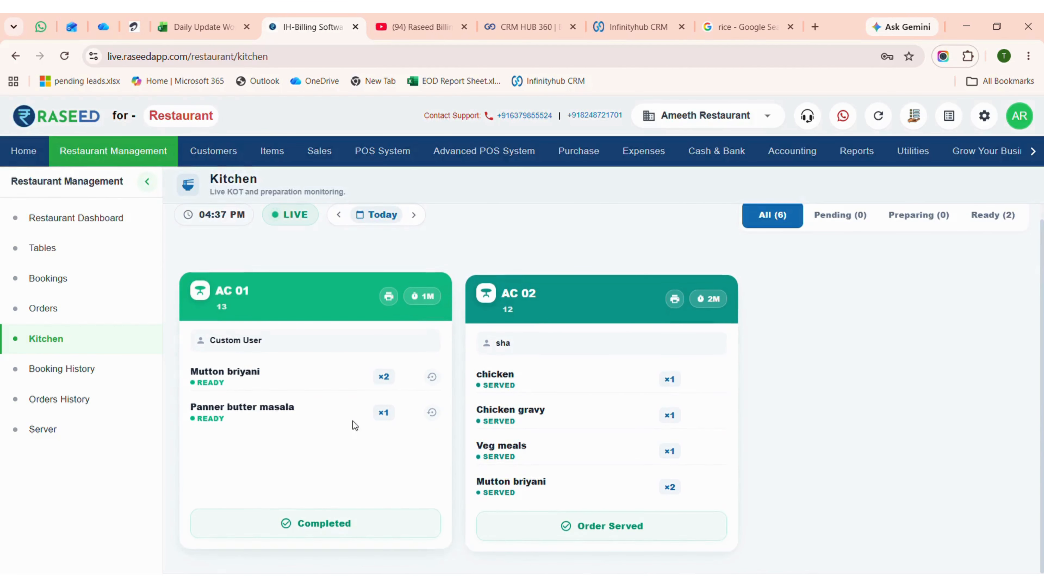
{"action": "left_click", "coordinate": [431, 412]}
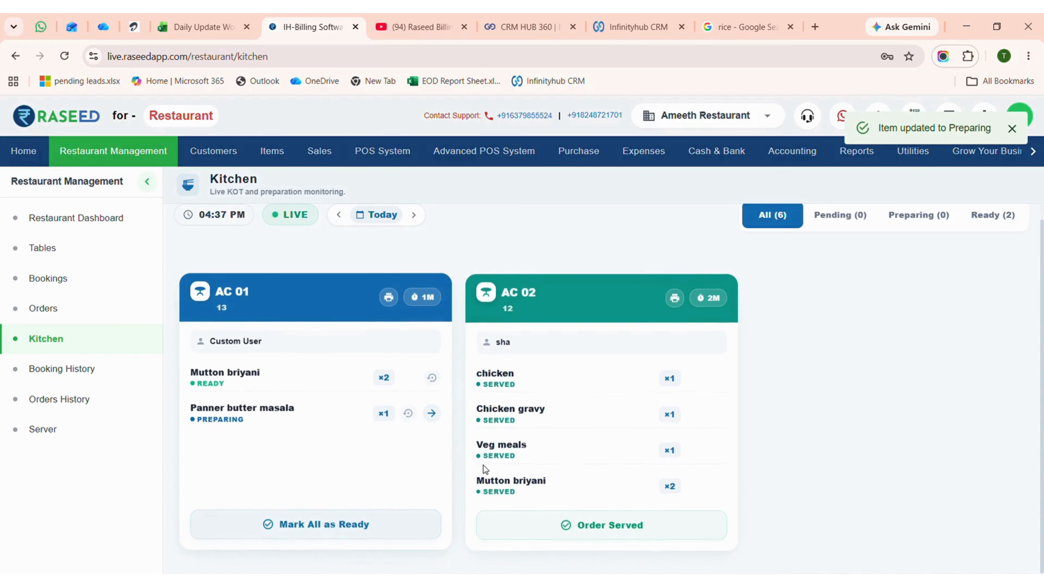
{"action": "left_click", "coordinate": [358, 531]}
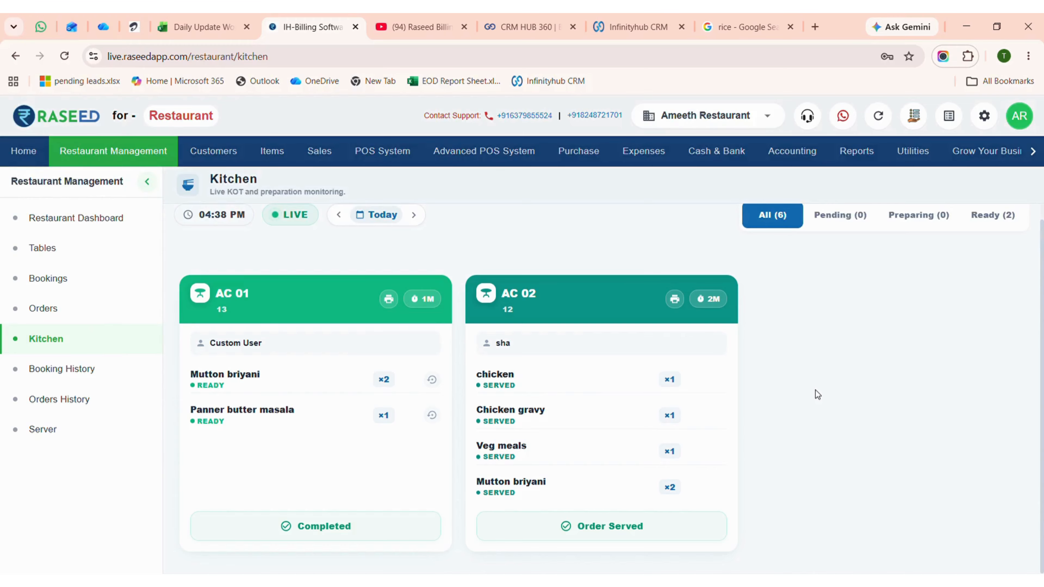
On the Server page, serve table AC 01's Panner butter masala individually and serve the rest of its items together.
{"action": "left_click", "coordinate": [70, 435]}
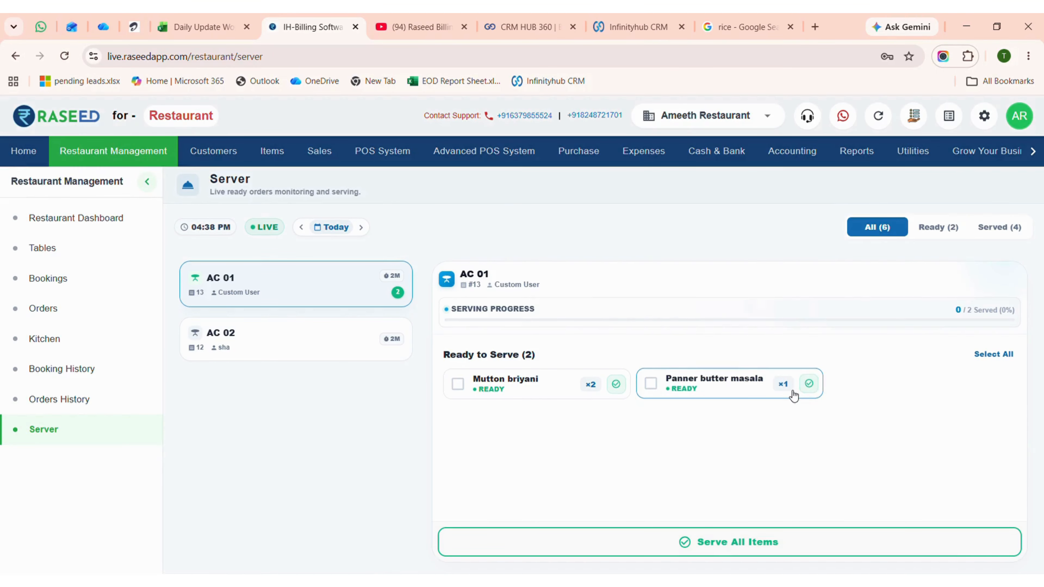
{"action": "left_click", "coordinate": [809, 384]}
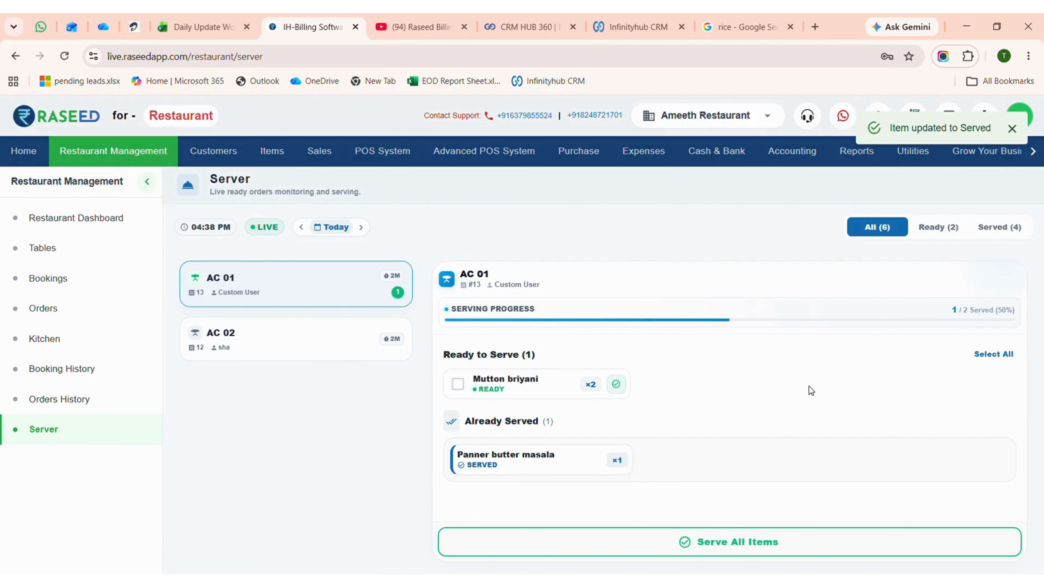
{"action": "left_click", "coordinate": [710, 551]}
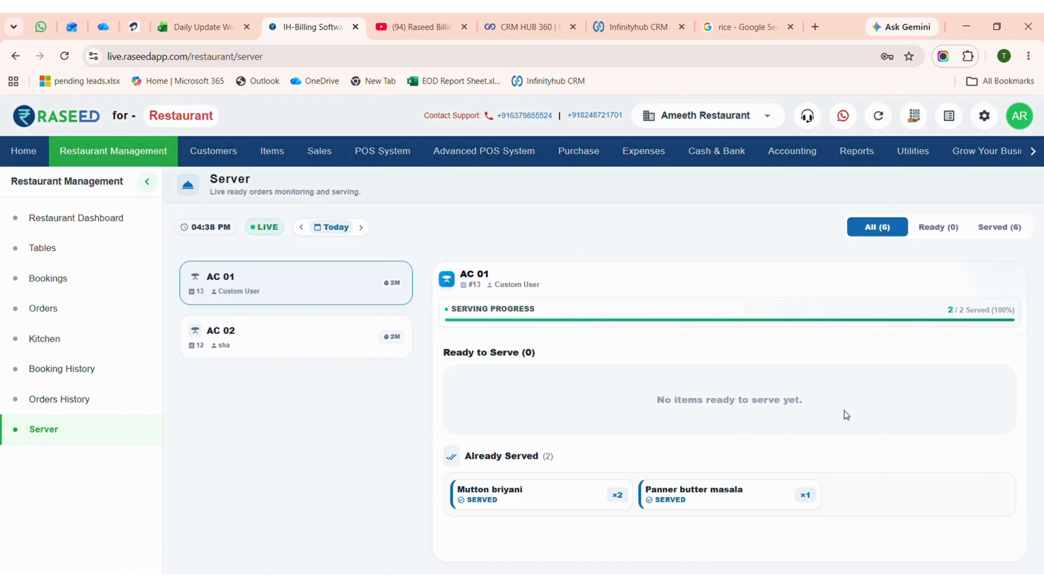
From the Orders page, update Order 13 for table AC 01 by adding one Venila Ice Cream from the dessert category.
{"action": "left_click", "coordinate": [53, 317]}
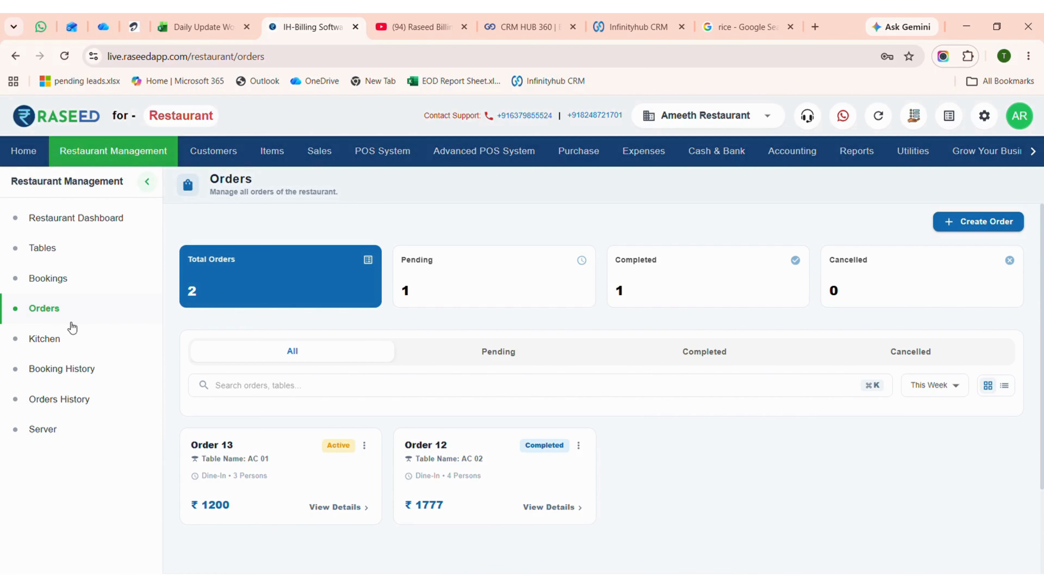
{"action": "left_click", "coordinate": [364, 446]}
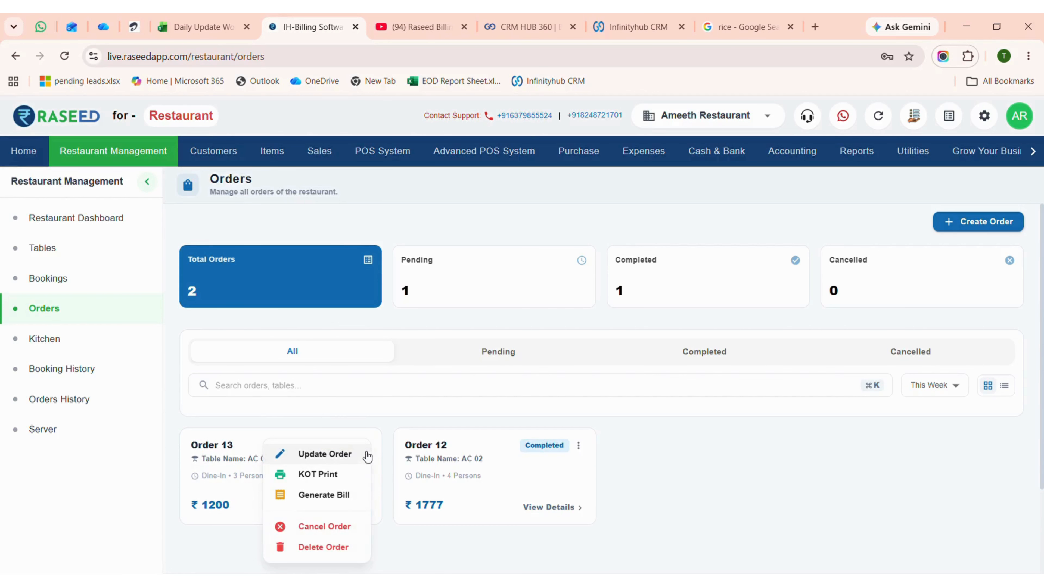
{"action": "left_click", "coordinate": [340, 459]}
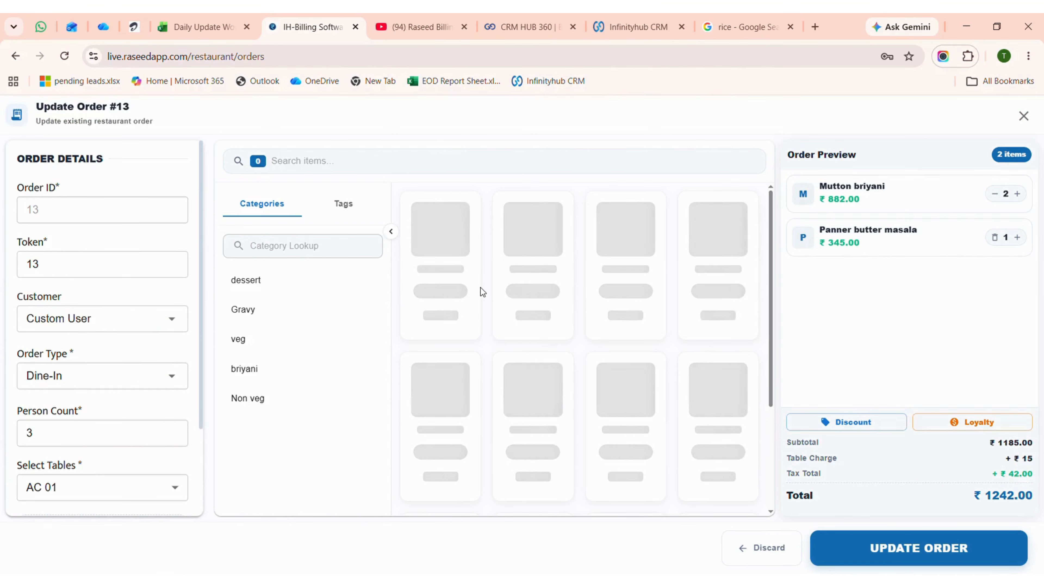
{"action": "left_click", "coordinate": [267, 280]}
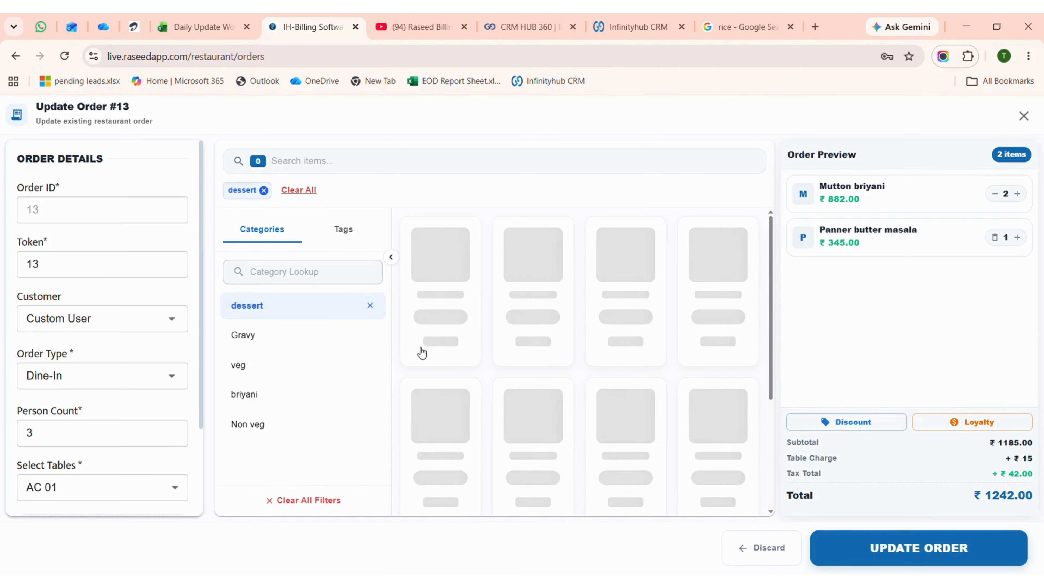
{"action": "left_click", "coordinate": [441, 317]}
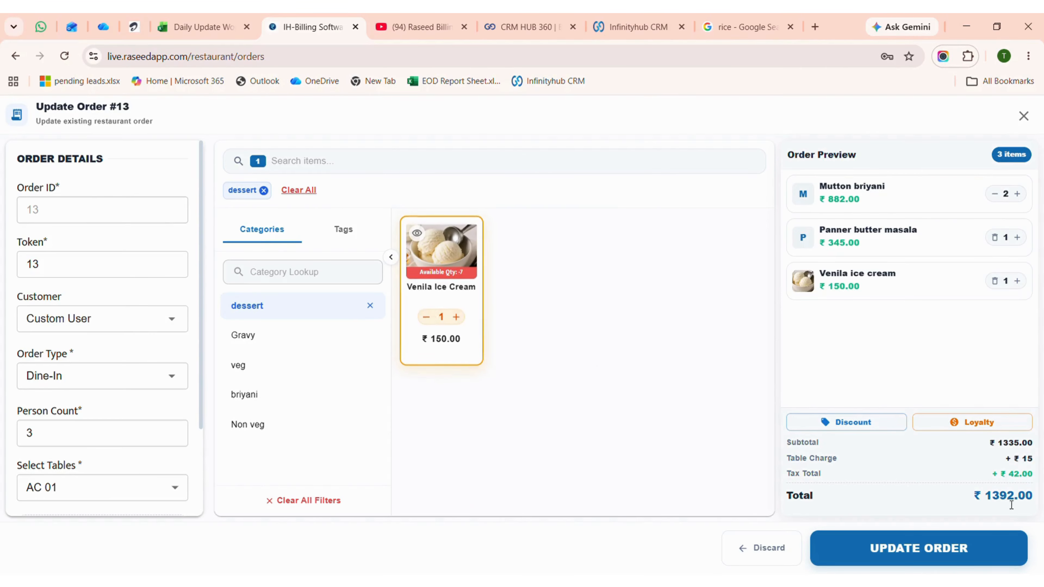
{"action": "left_click", "coordinate": [953, 551]}
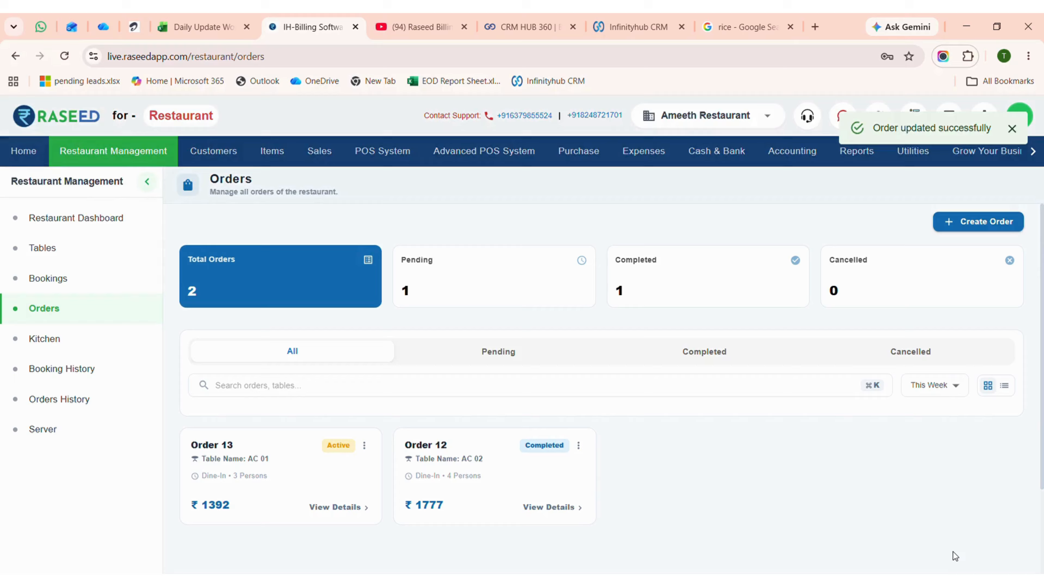
Move table AC 01's Venila ice cream through preparing to ready in the Kitchen, and serve it on the Server page.
{"action": "left_click", "coordinate": [364, 446]}
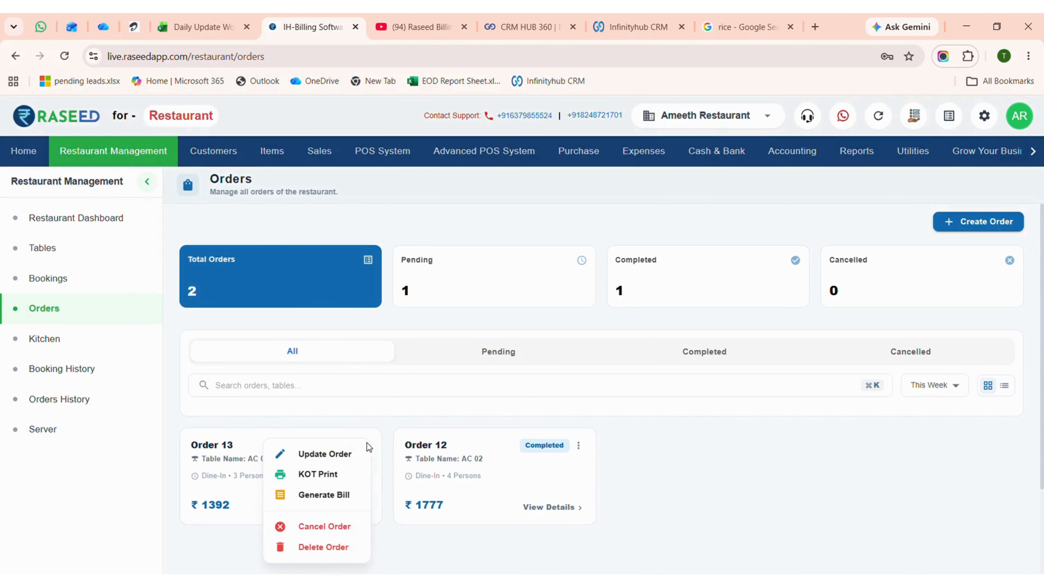
{"action": "left_click", "coordinate": [62, 340]}
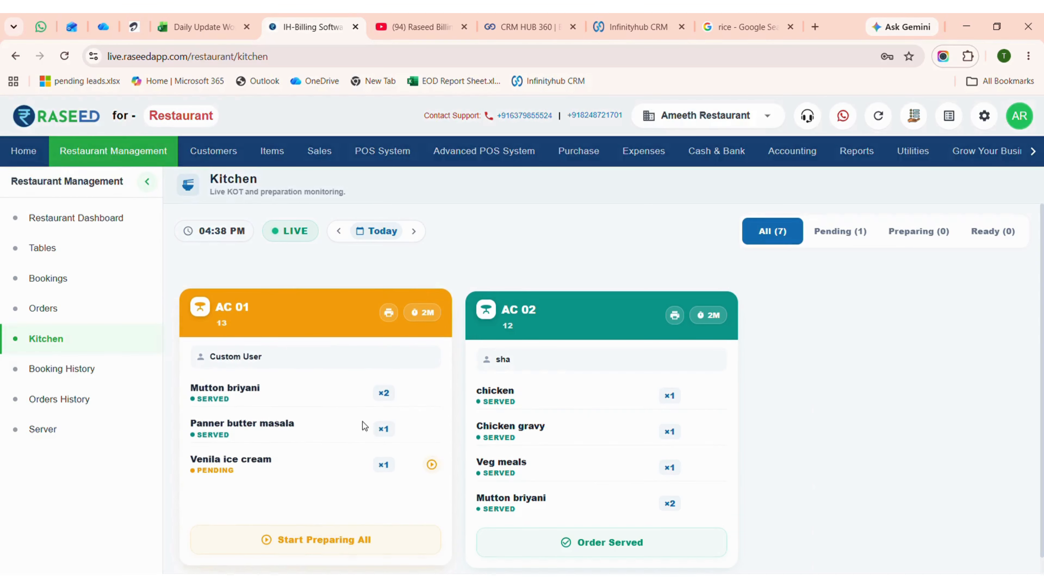
{"action": "left_click", "coordinate": [375, 540]}
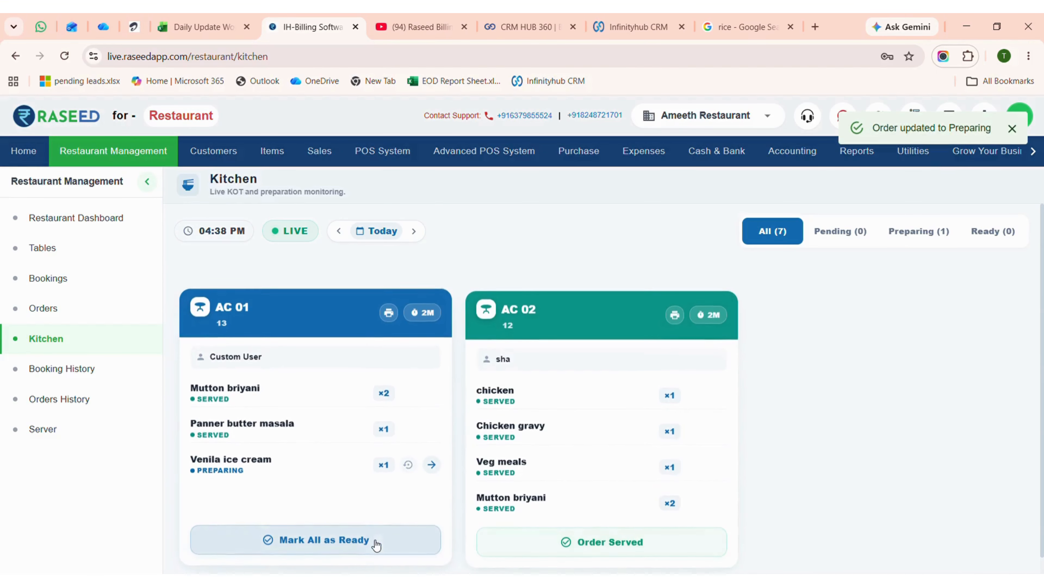
{"action": "left_click", "coordinate": [346, 549]}
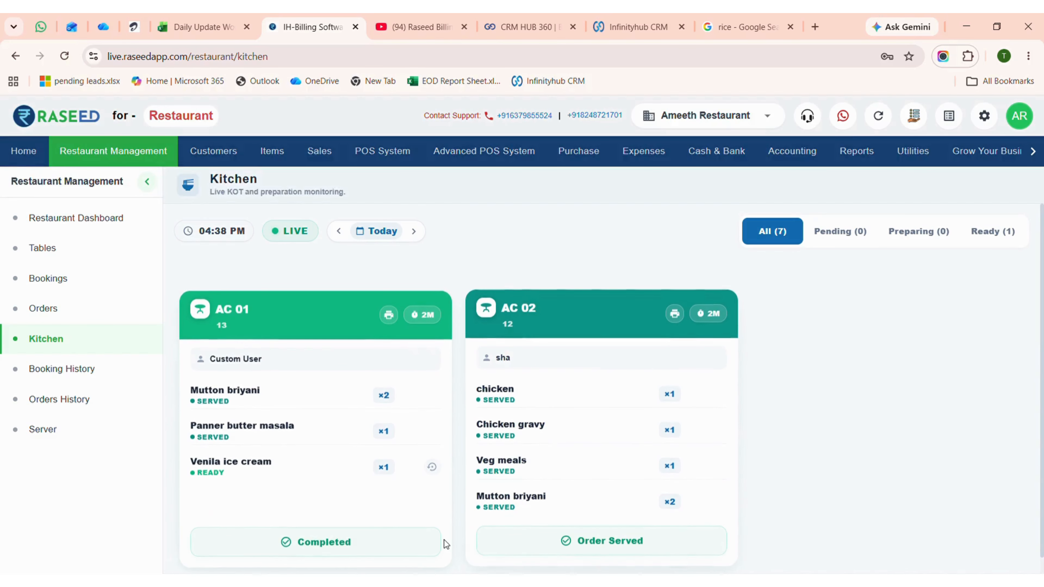
{"action": "left_click", "coordinate": [95, 441]}
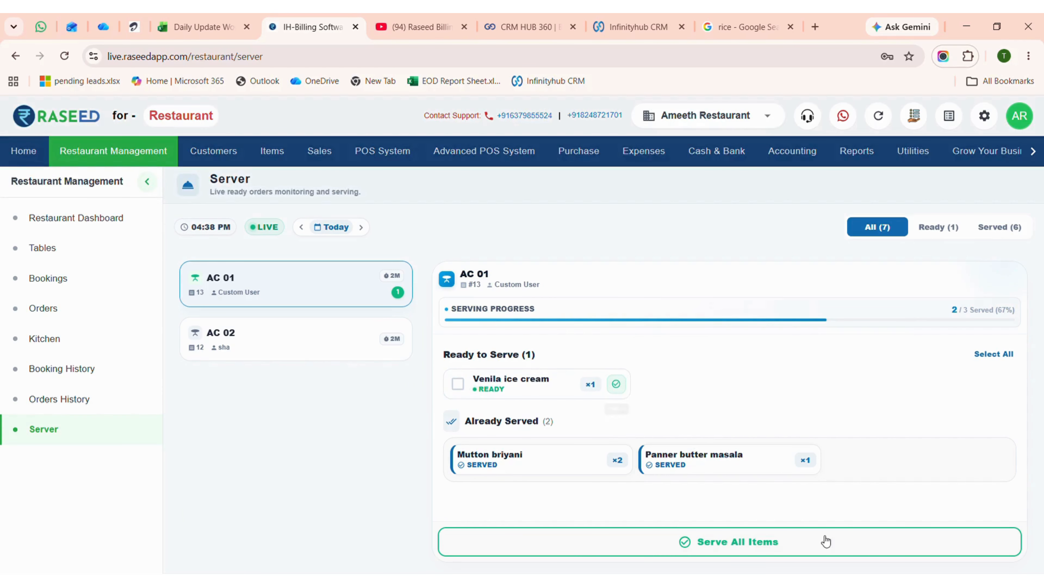
{"action": "left_click", "coordinate": [783, 549]}
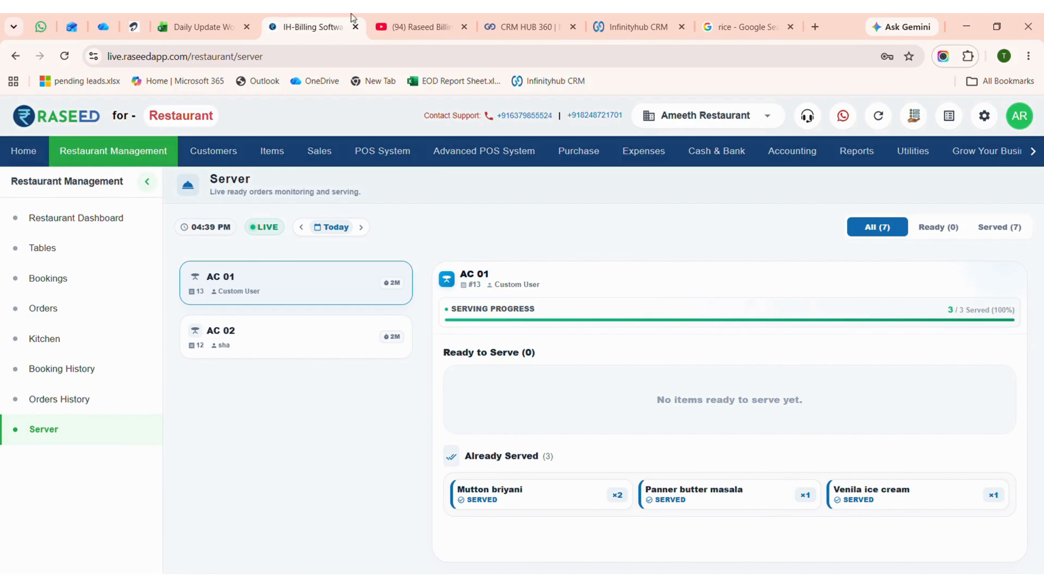
View the booking history, and filter the orders history to show only table AC 02.
{"action": "left_click", "coordinate": [71, 372]}
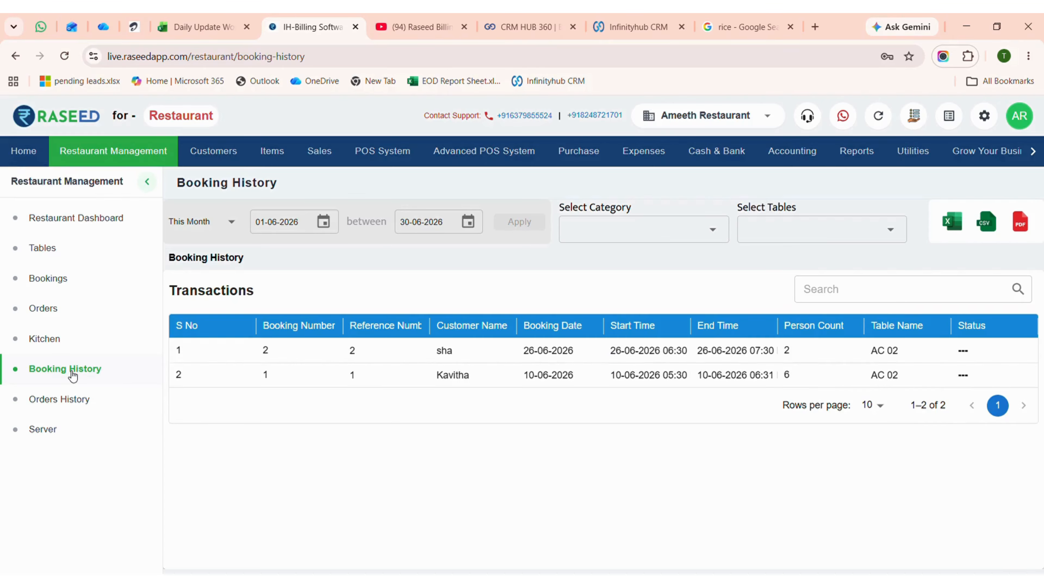
{"action": "left_click", "coordinate": [74, 411]}
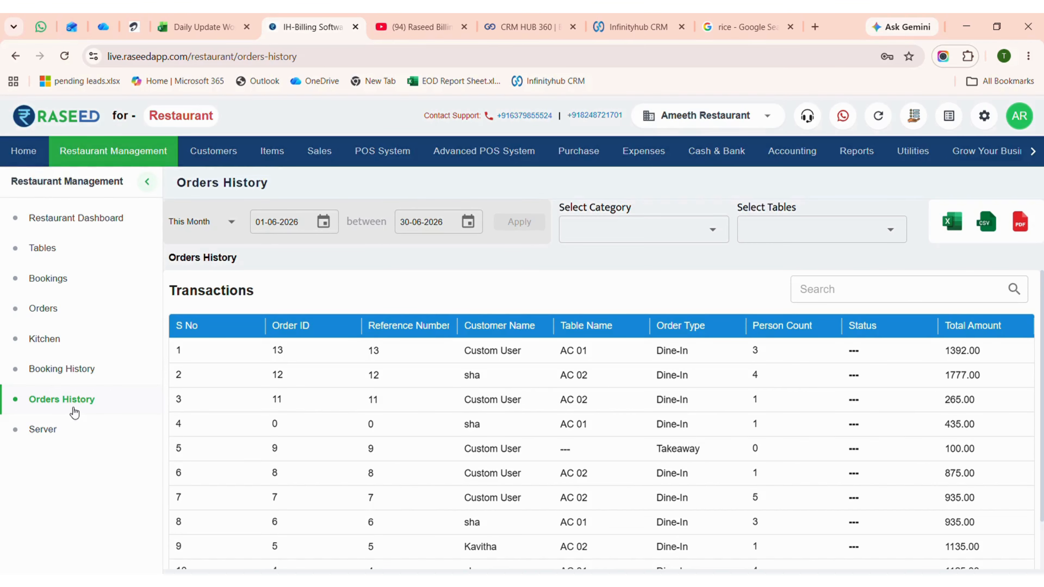
{"action": "scroll", "coordinate": [728, 451], "scroll_direction": "down", "scroll_amount": 3}
{"action": "scroll", "coordinate": [716, 452], "scroll_direction": "up", "scroll_amount": 3}
{"action": "left_click", "coordinate": [659, 233]}
{"action": "left_click", "coordinate": [791, 231]}
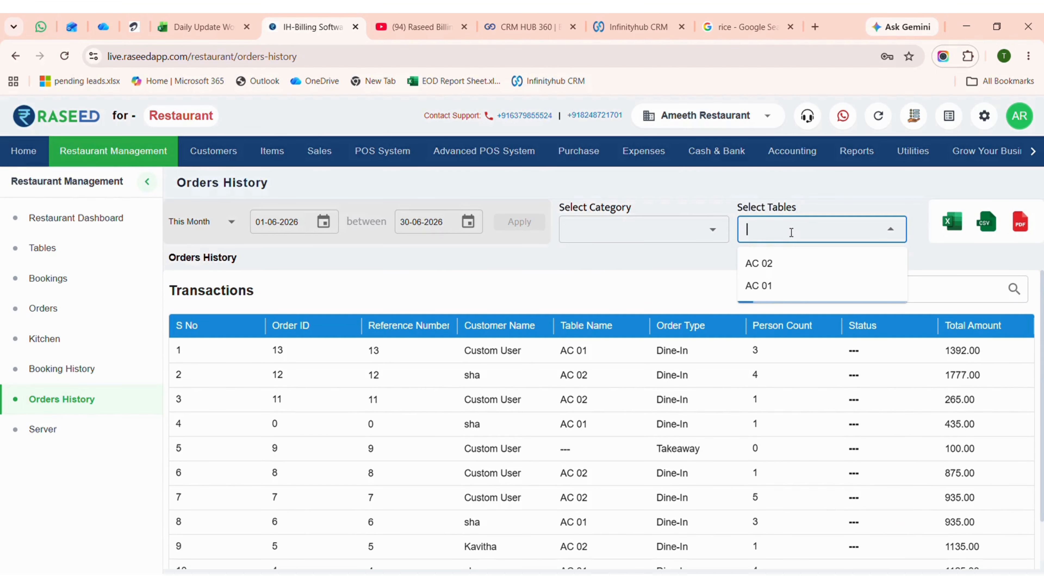
{"action": "left_click", "coordinate": [759, 270]}
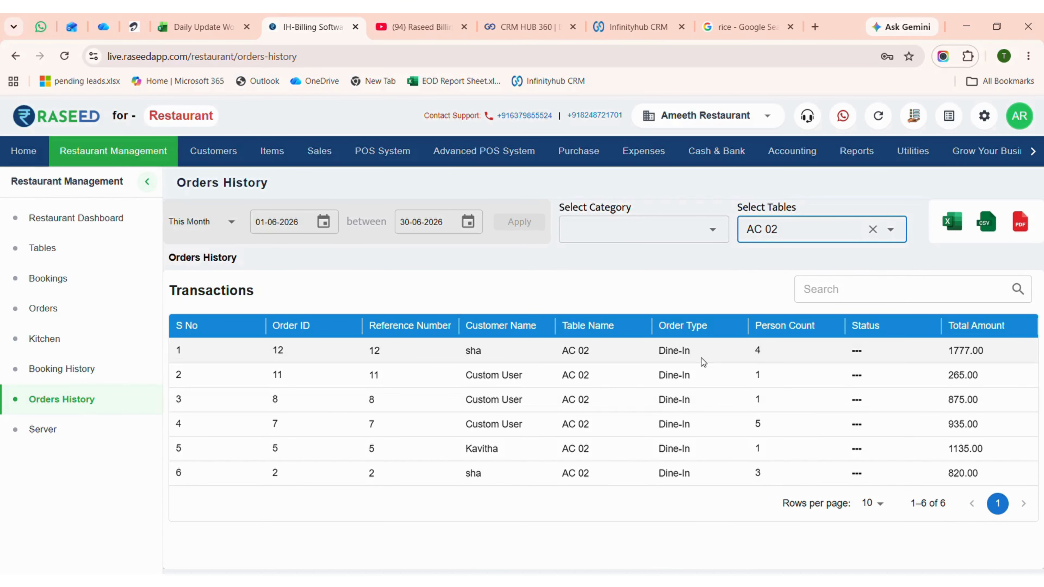
{"action": "left_click", "coordinate": [513, 295]}
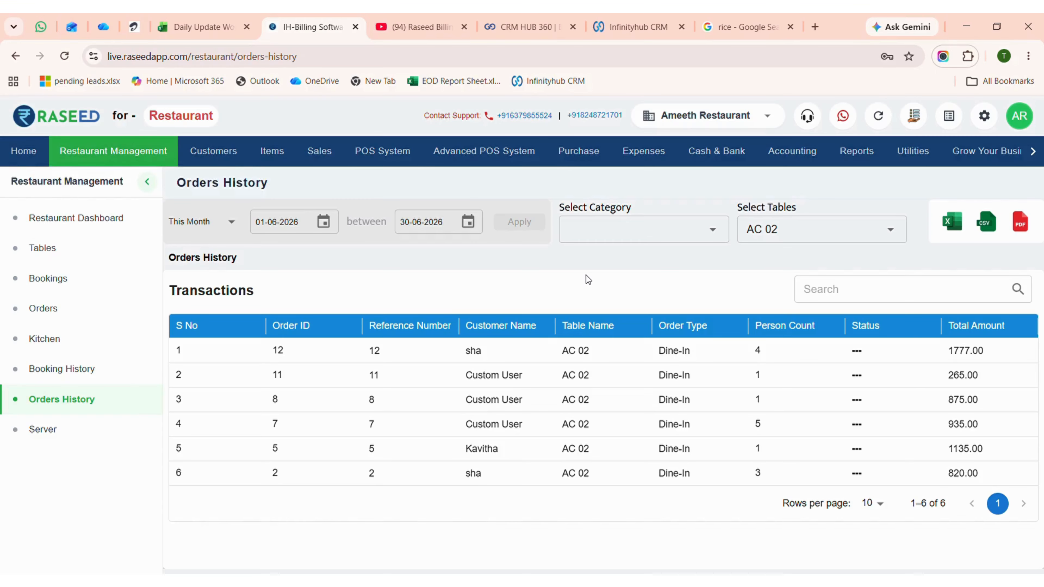
Open the Restaurant Dashboard to review its order, revenue and trending menu summaries.
{"action": "left_click", "coordinate": [105, 217]}
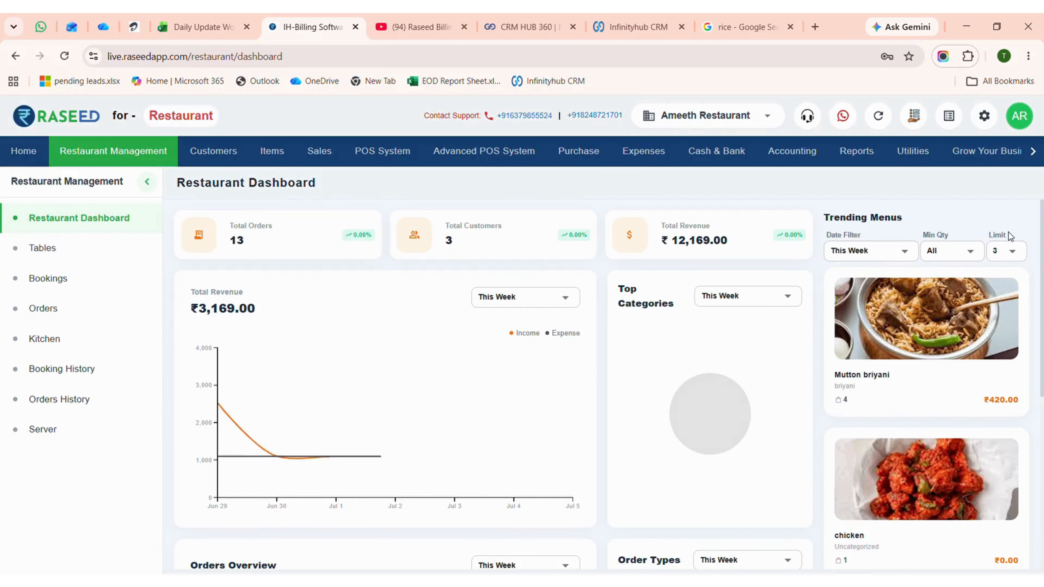